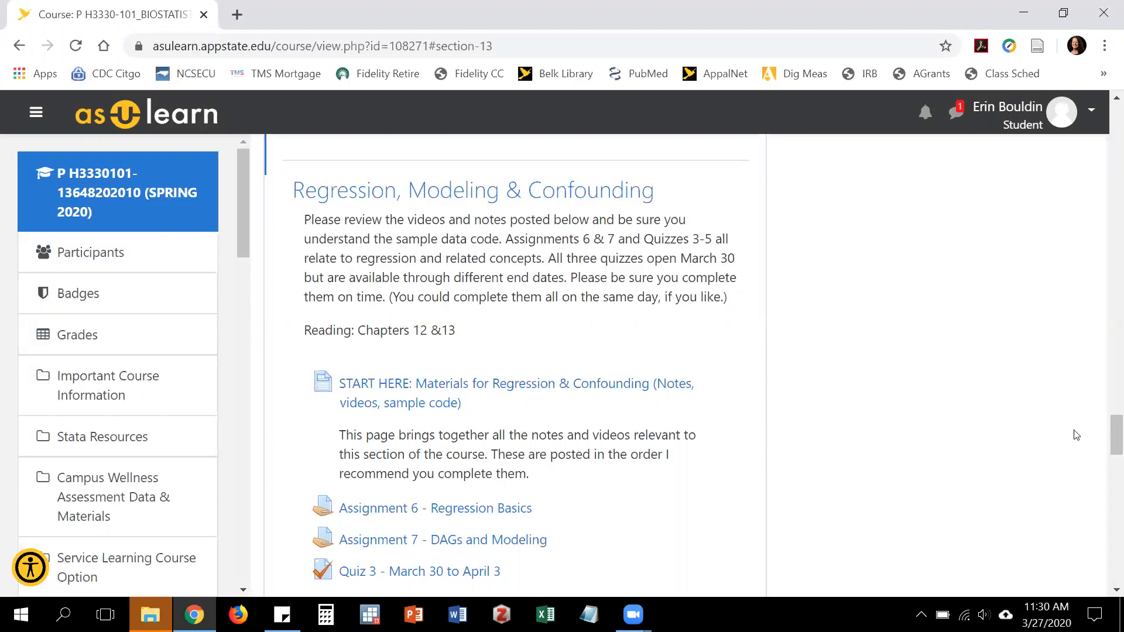
Step: Open "Assignment 7 - DAGs and Modeling" from the Regression, Modeling & Confounding section and go to its questions
left_click_drag(1108, 436, 1108, 446)
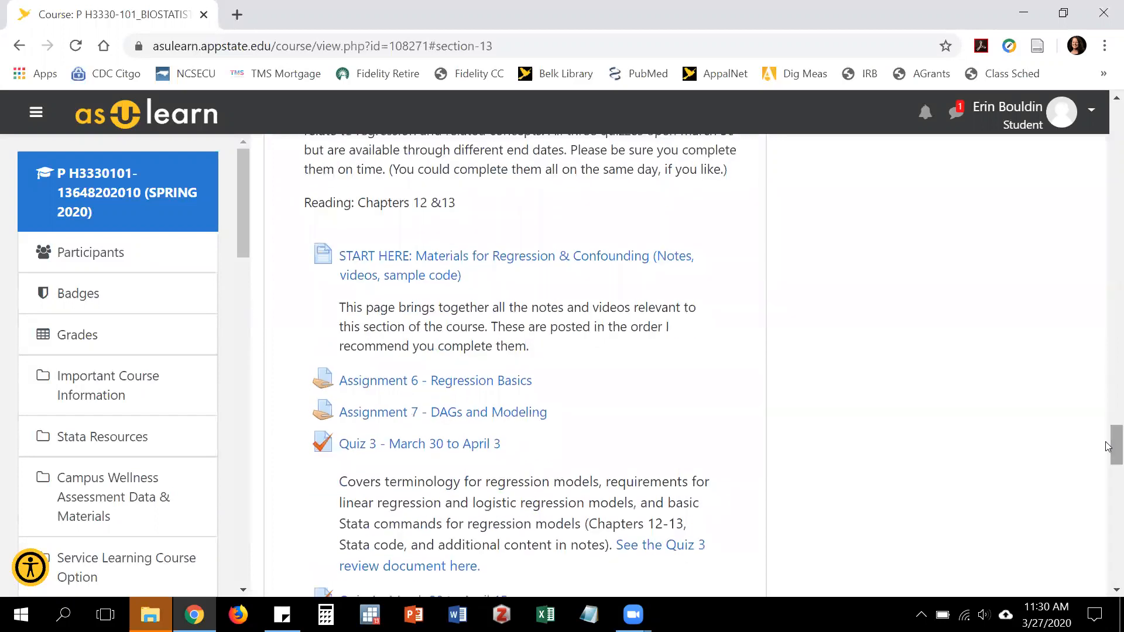
left_click(509, 417)
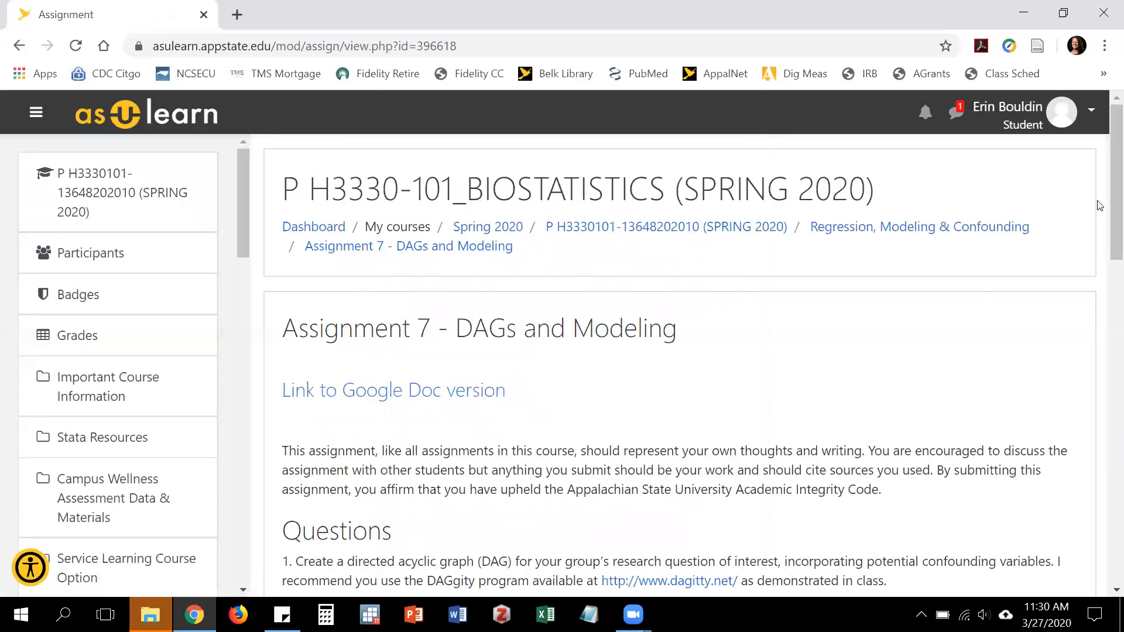
left_click_drag(1108, 159, 1108, 231)
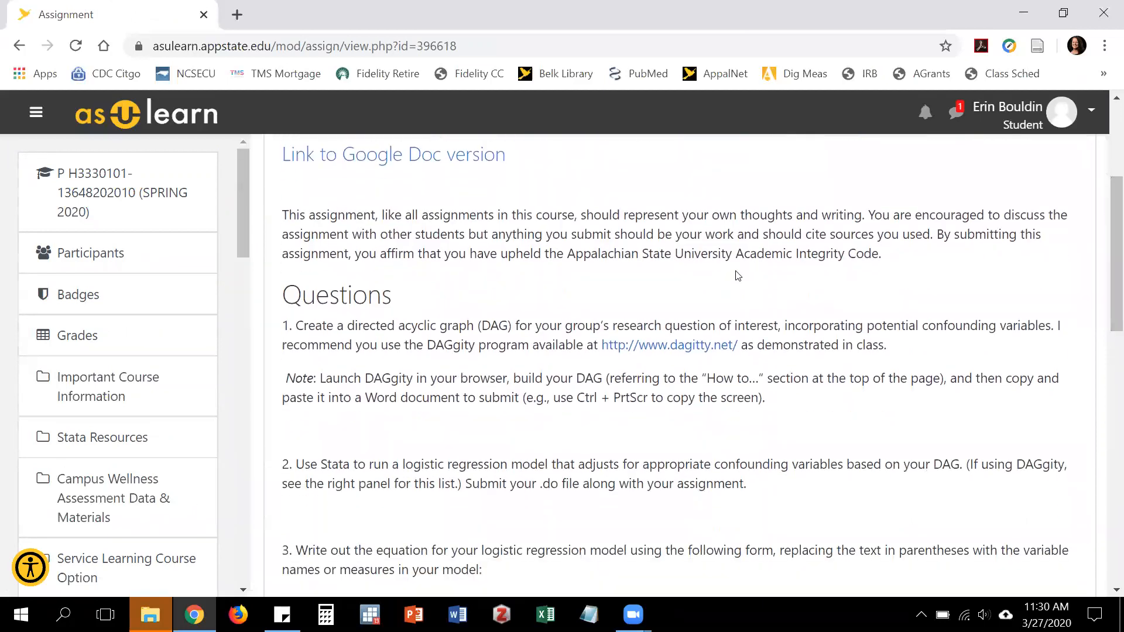
Step: Open the dagitty.net link from question 1 in a separate browser tab and launch DAGitty online
left_click(666, 349)
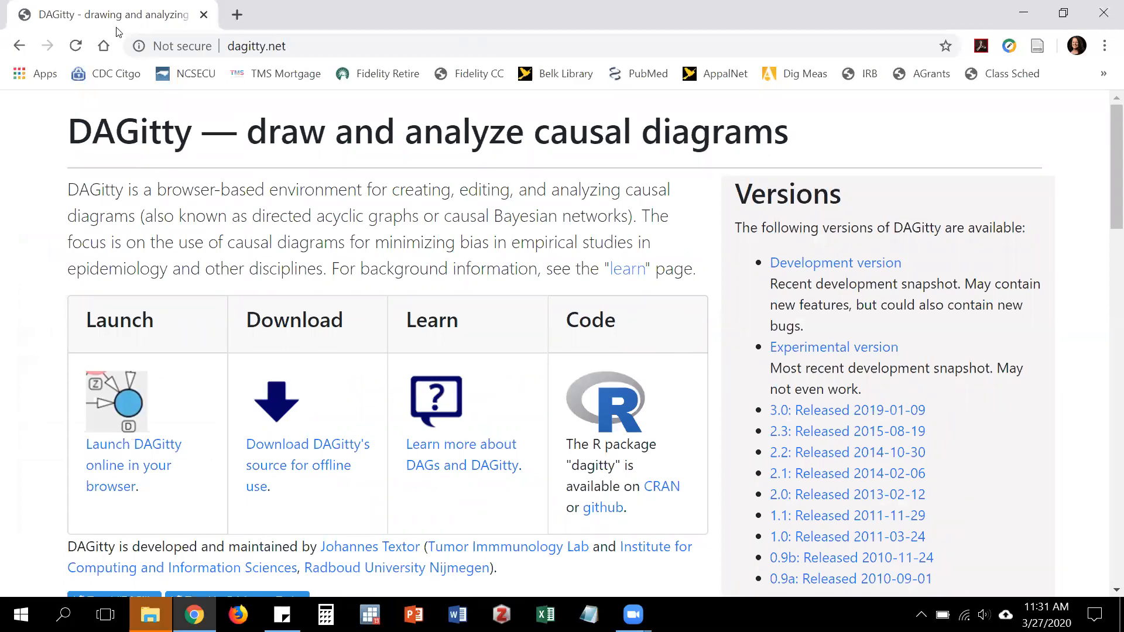
left_click(19, 45)
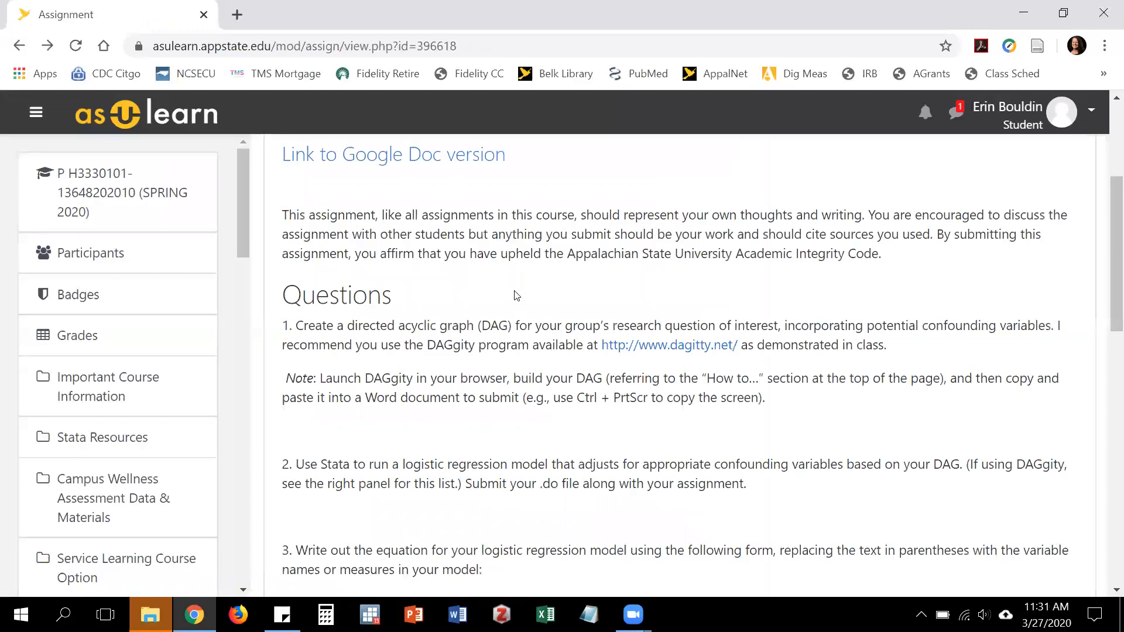
right_click(640, 351)
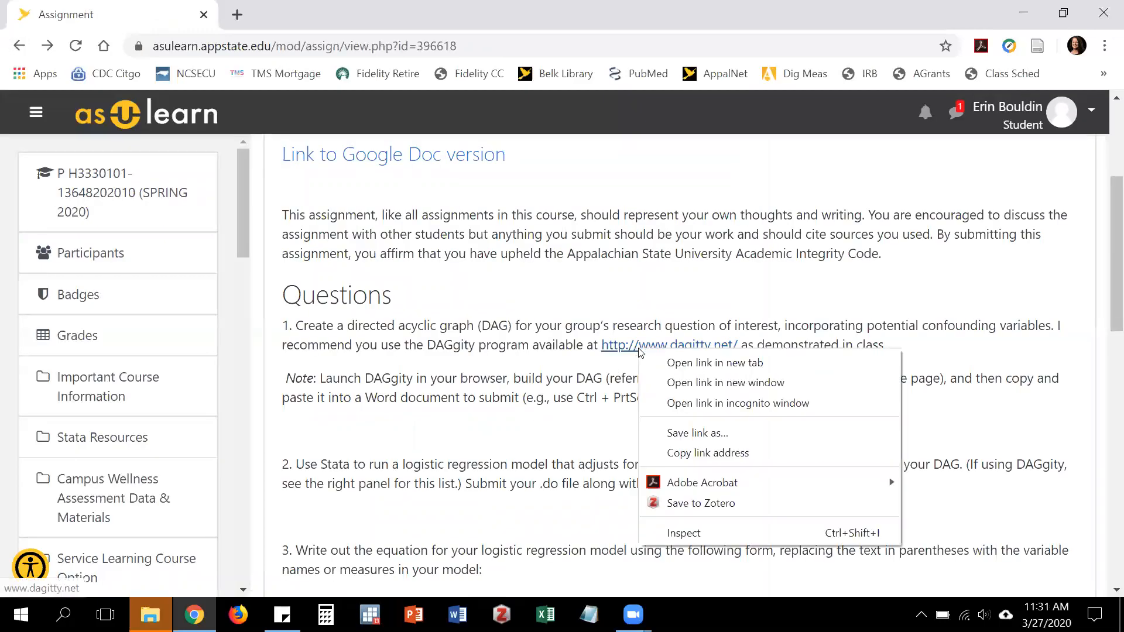
left_click(670, 365)
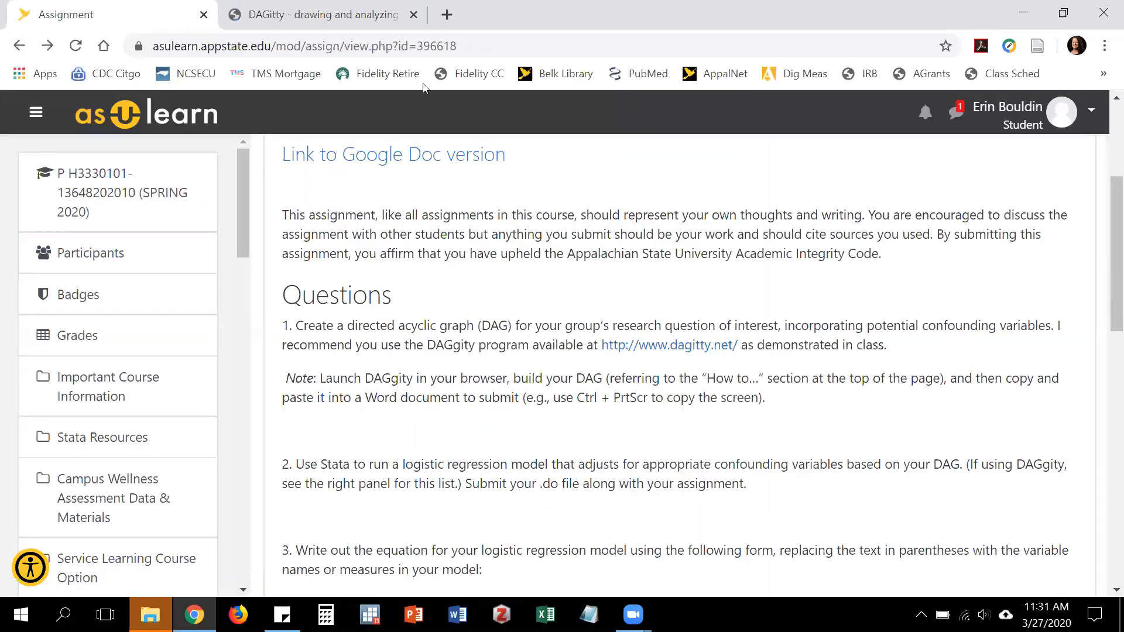
left_click(339, 4)
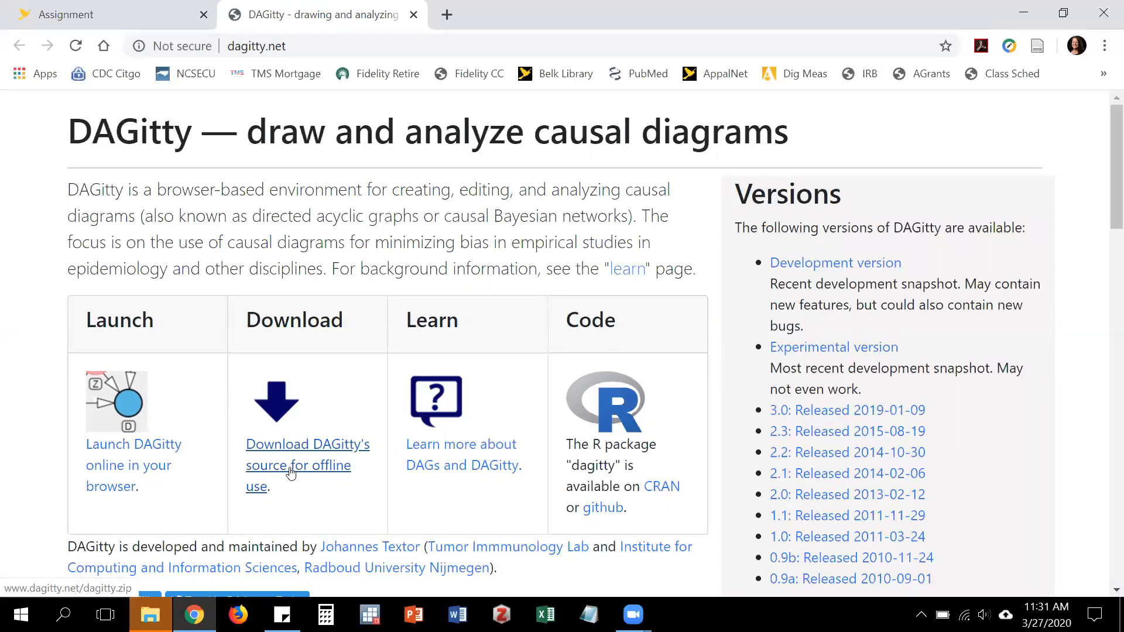
left_click(158, 446)
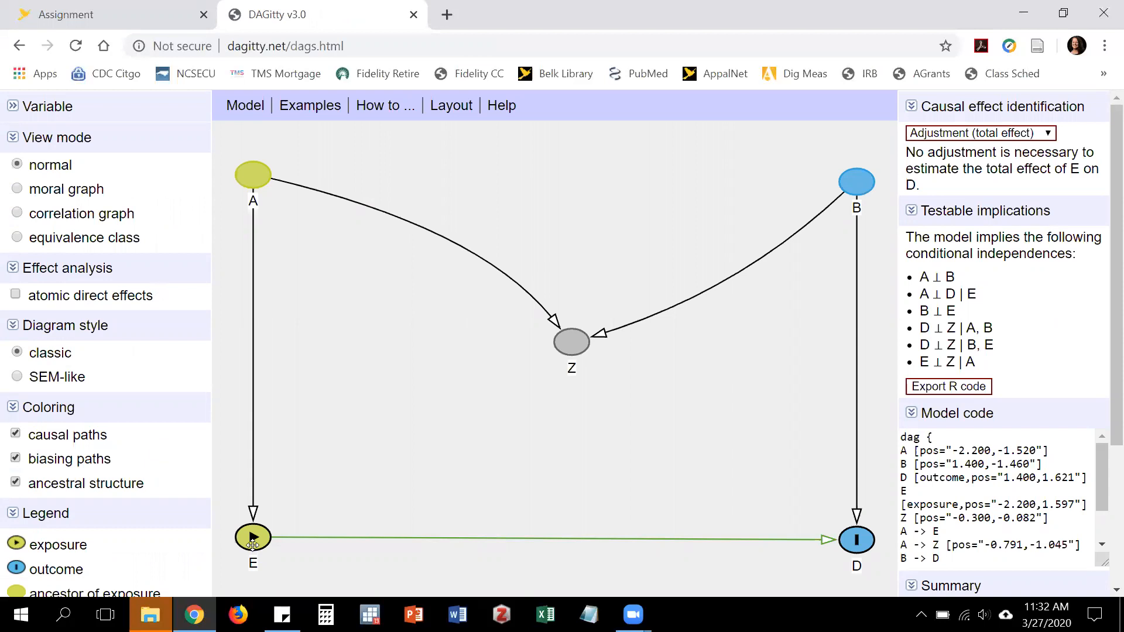
Step: Move exposure node E to about (-1.88, 0.14) and outcome node D to about (1.03, 0.19) in the diagram
left_click_drag(253, 544, 307, 374)
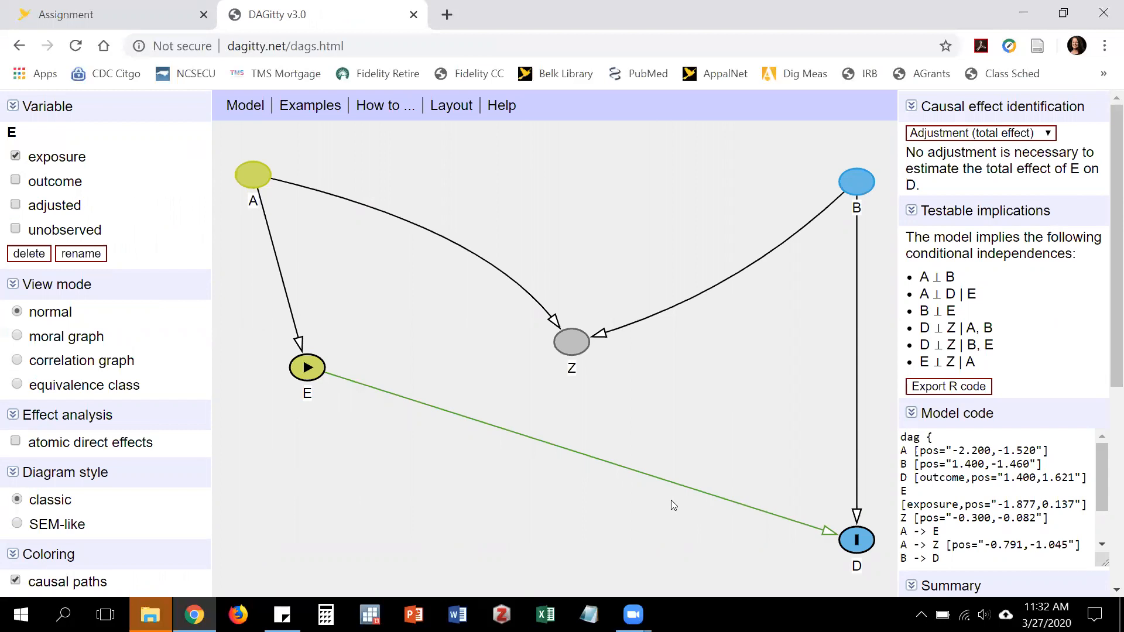
left_click_drag(852, 534, 792, 374)
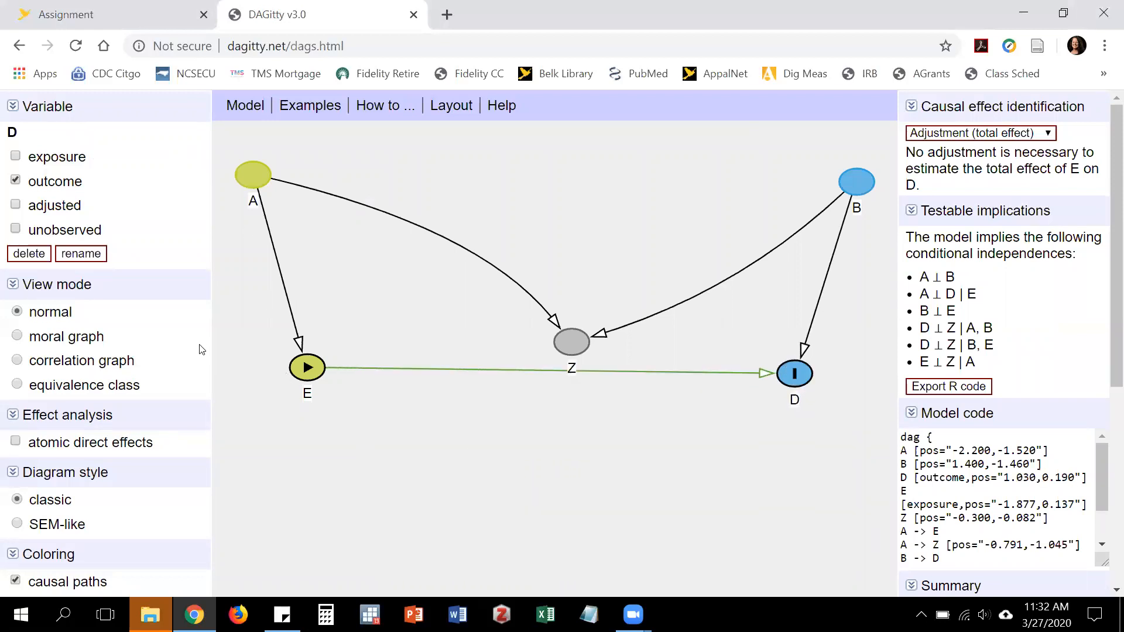
Step: Examine the legend for the node and path colours and compare it with the nodes in the diagram
left_click(184, 405)
scroll(185, 407, "down", 5)
scroll(186, 409, "down", 1)
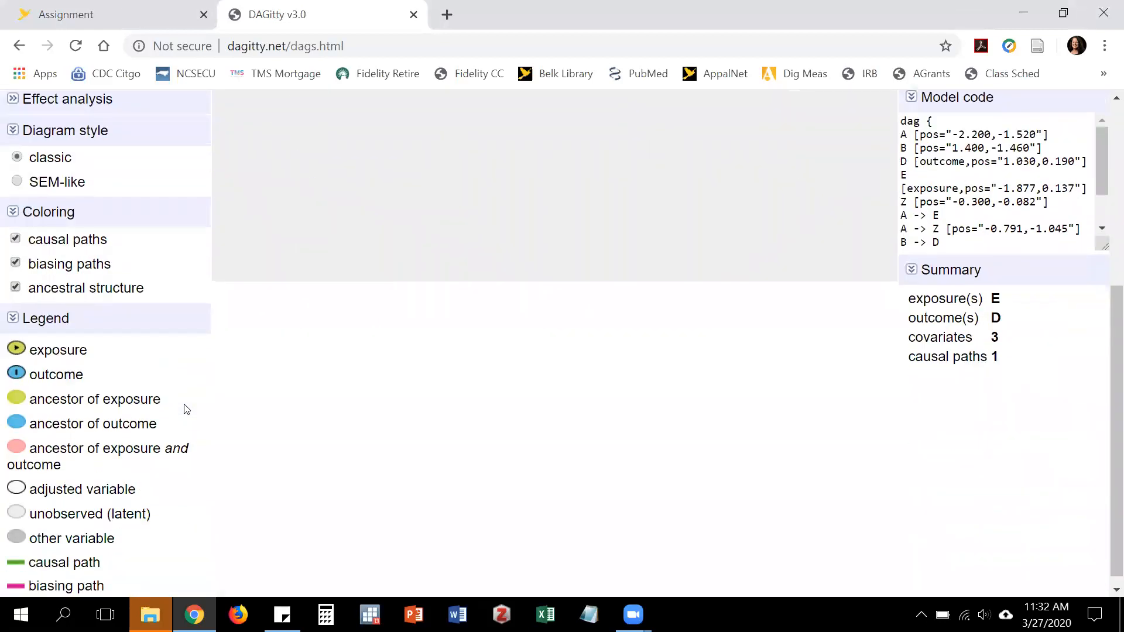
scroll(186, 409, "down", 1)
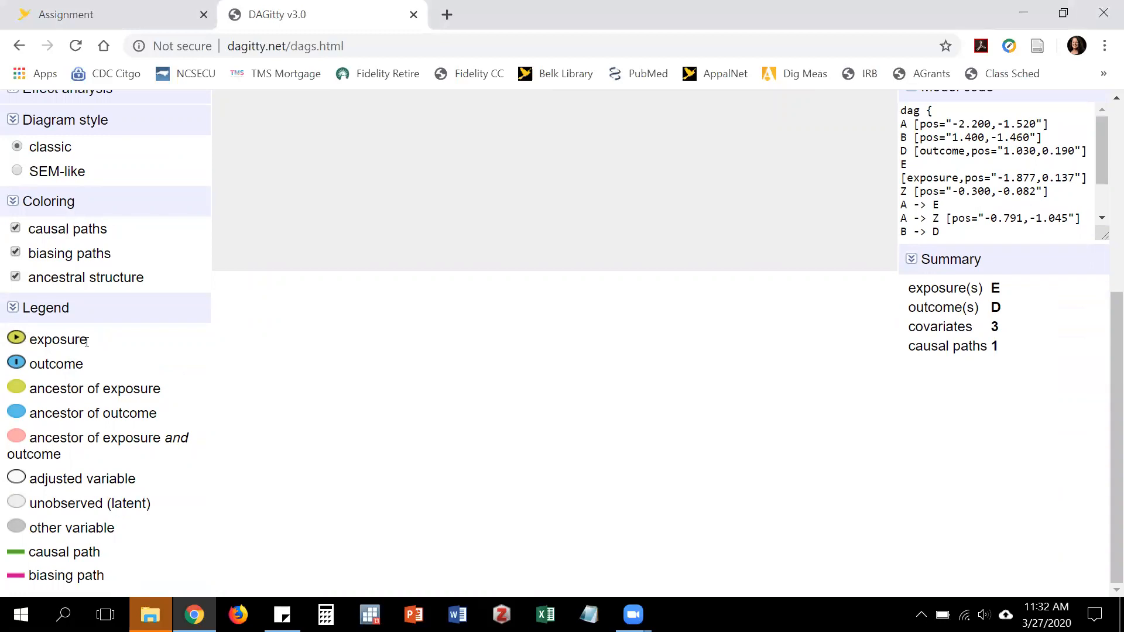
scroll(85, 340, "up", 3)
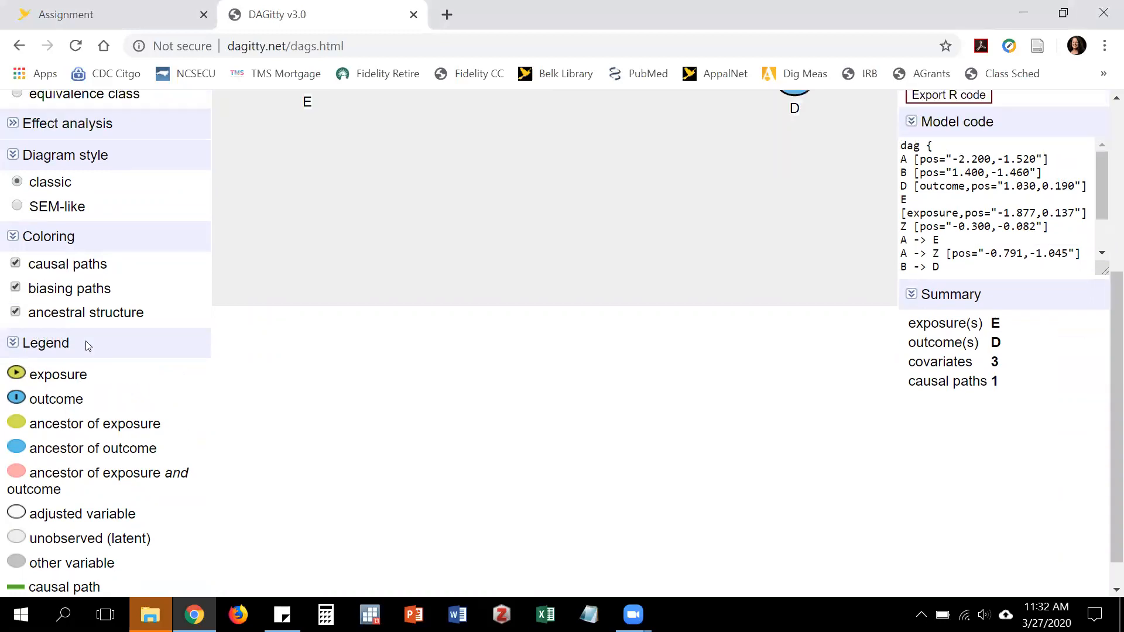
scroll(142, 272, "up", 2)
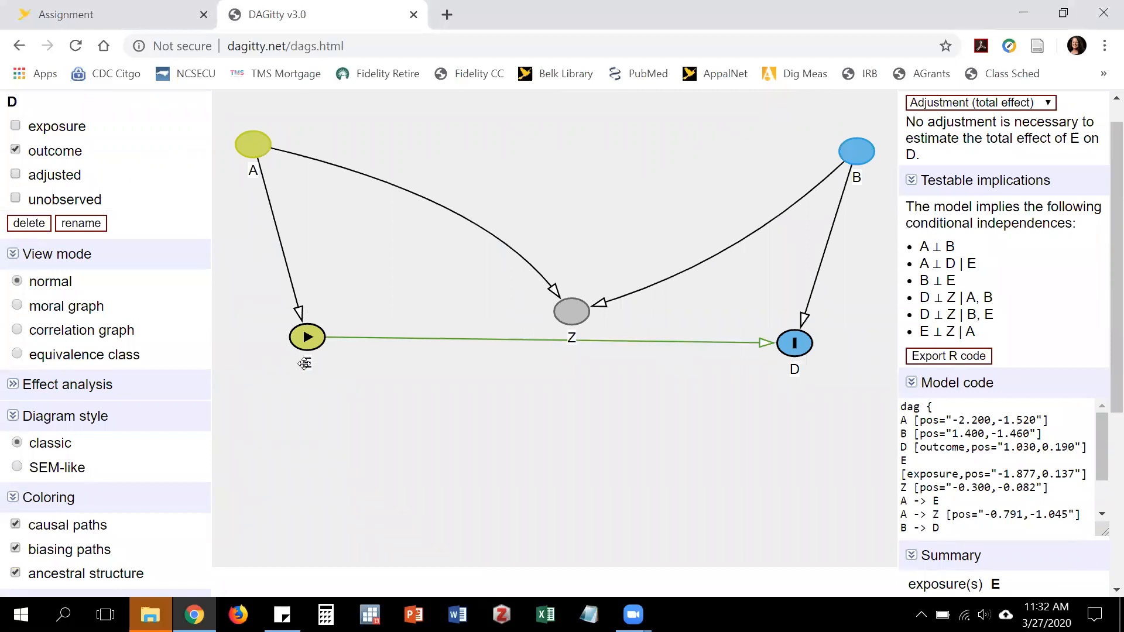
scroll(184, 491, "down", 5)
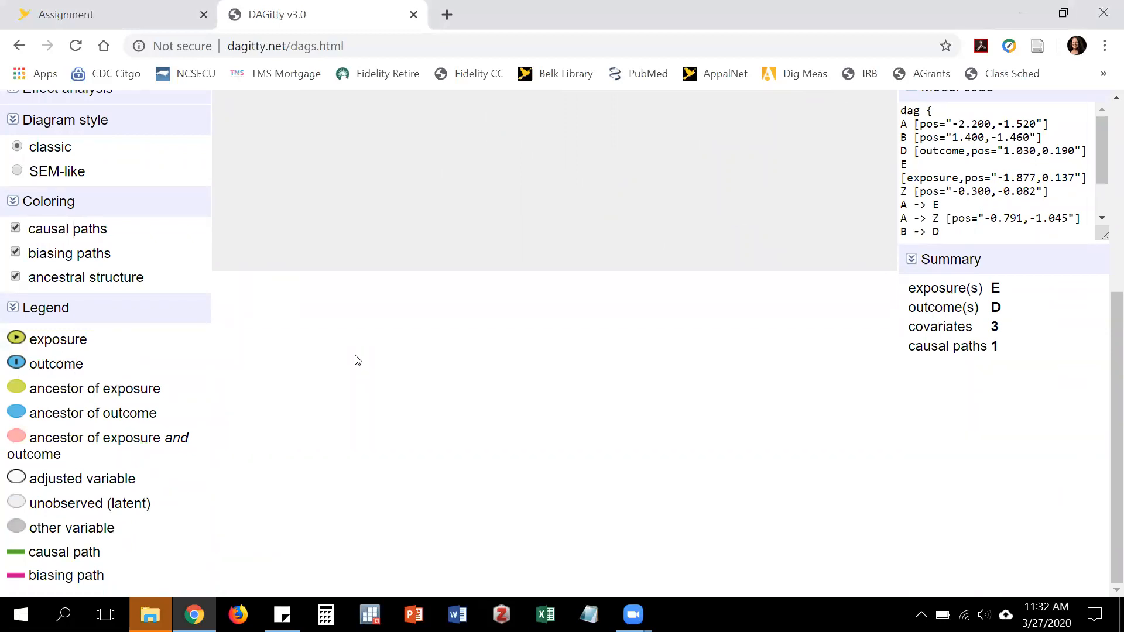
scroll(357, 360, "up", 6)
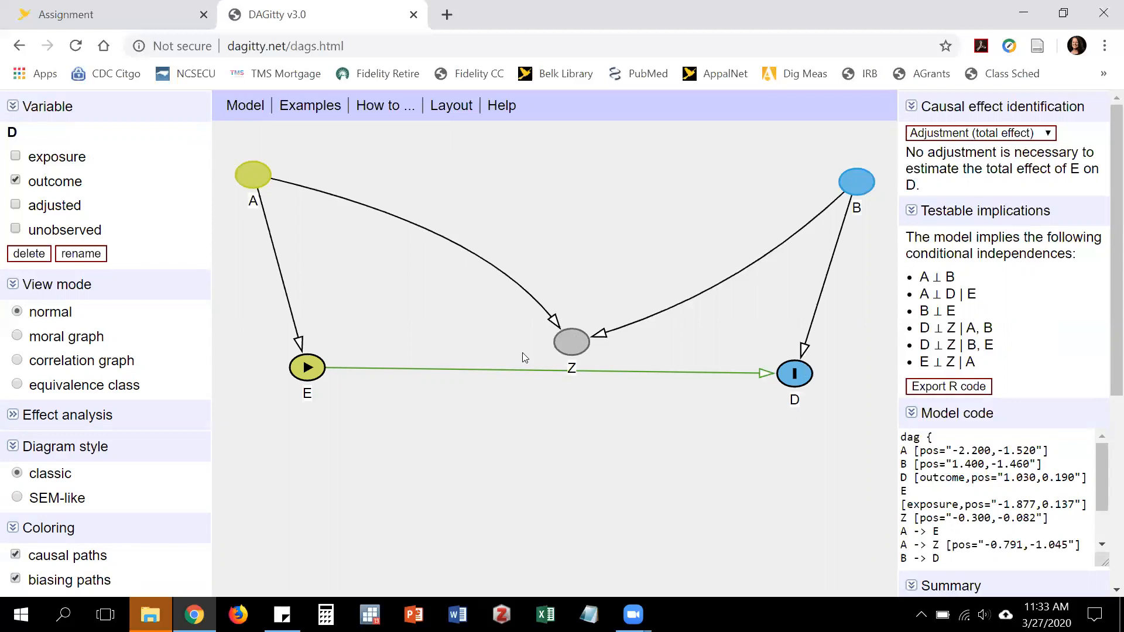
Step: Move exposure node E to about (-1.74, 0.20), level with outcome node D
left_click_drag(306, 368, 329, 374)
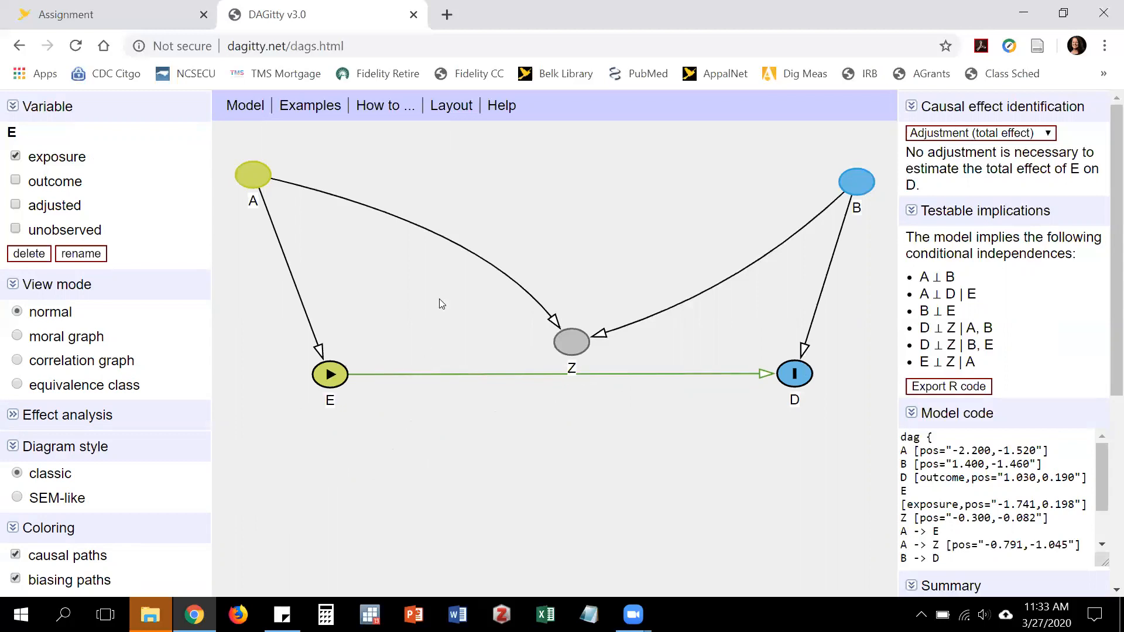
Step: Look up the instructions for deleting a variable, and delete the variable Z from the diagram
left_click(387, 108)
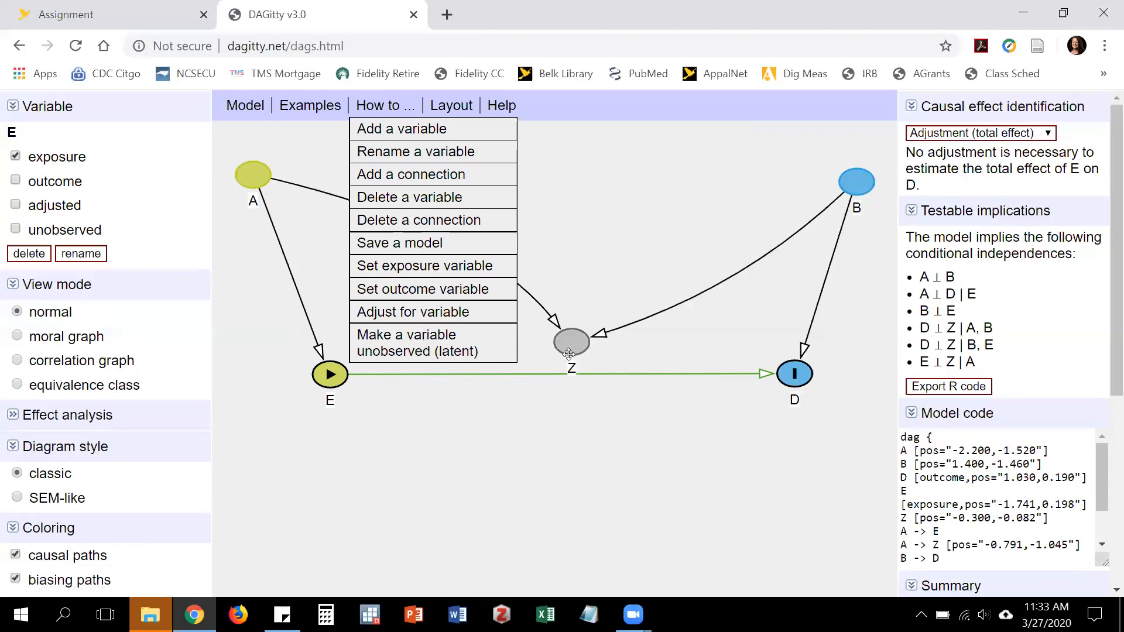
left_click(397, 198)
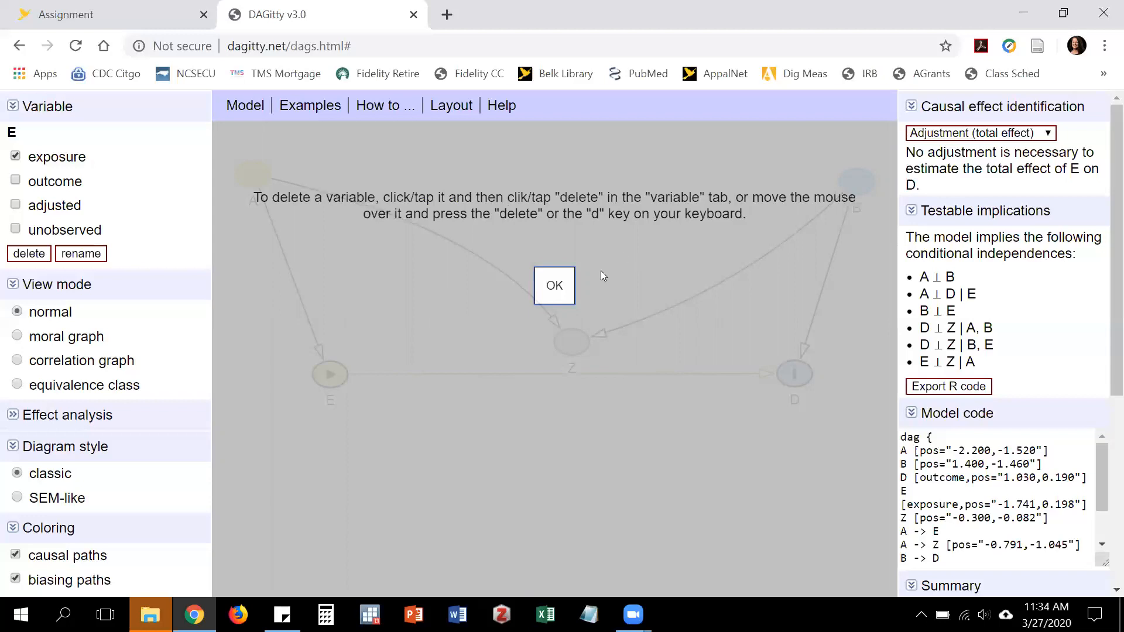
left_click(547, 292)
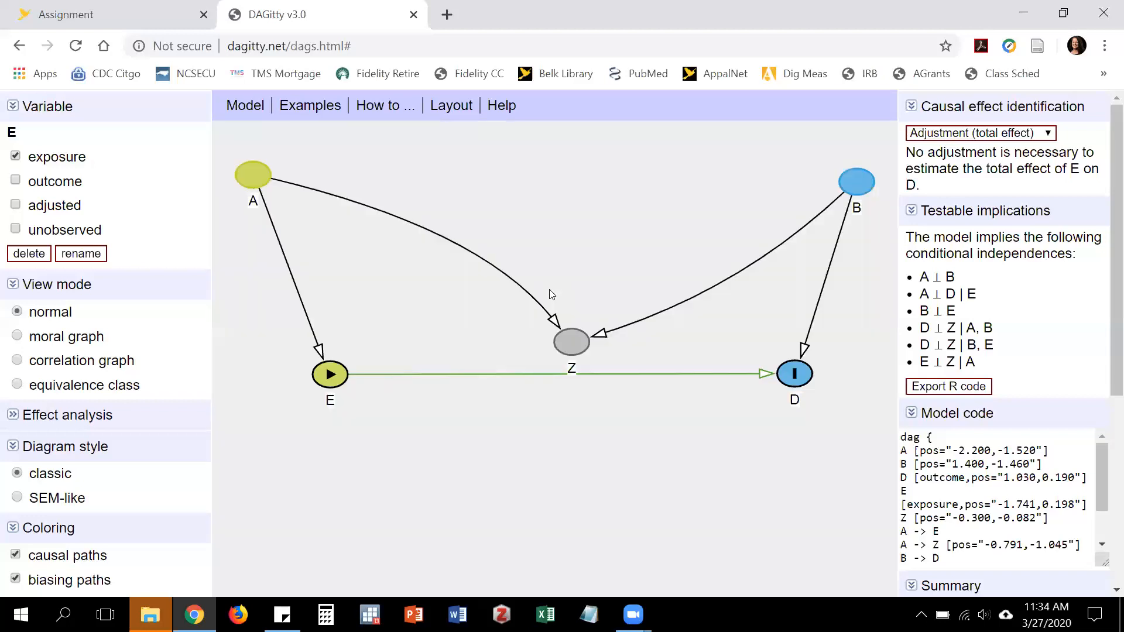
left_click(570, 341)
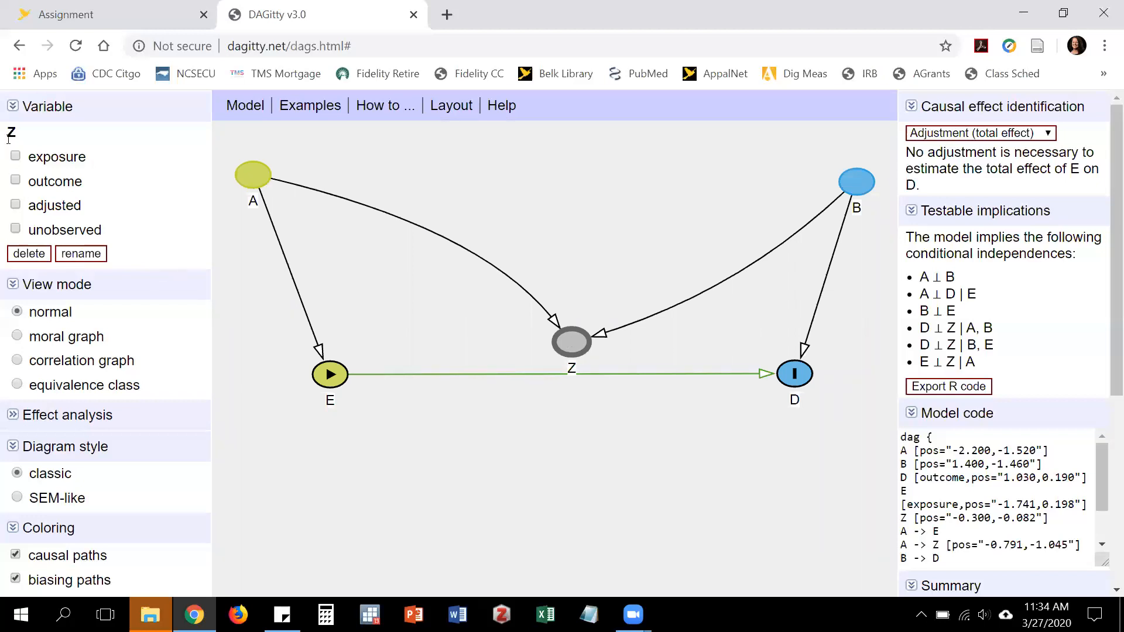
left_click(30, 254)
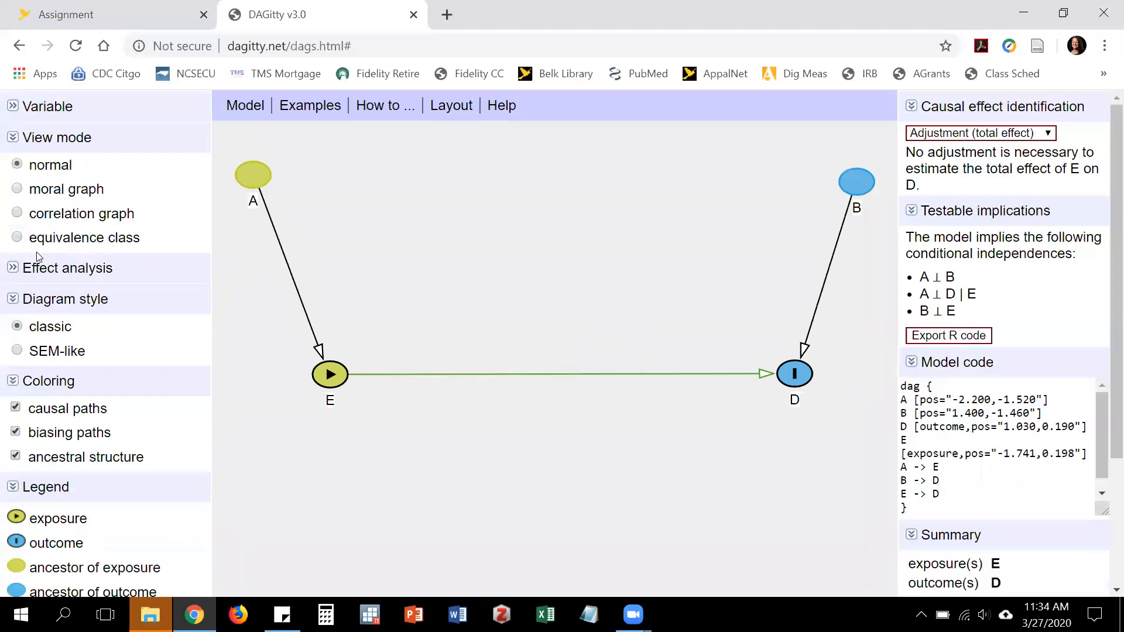
left_click(257, 177)
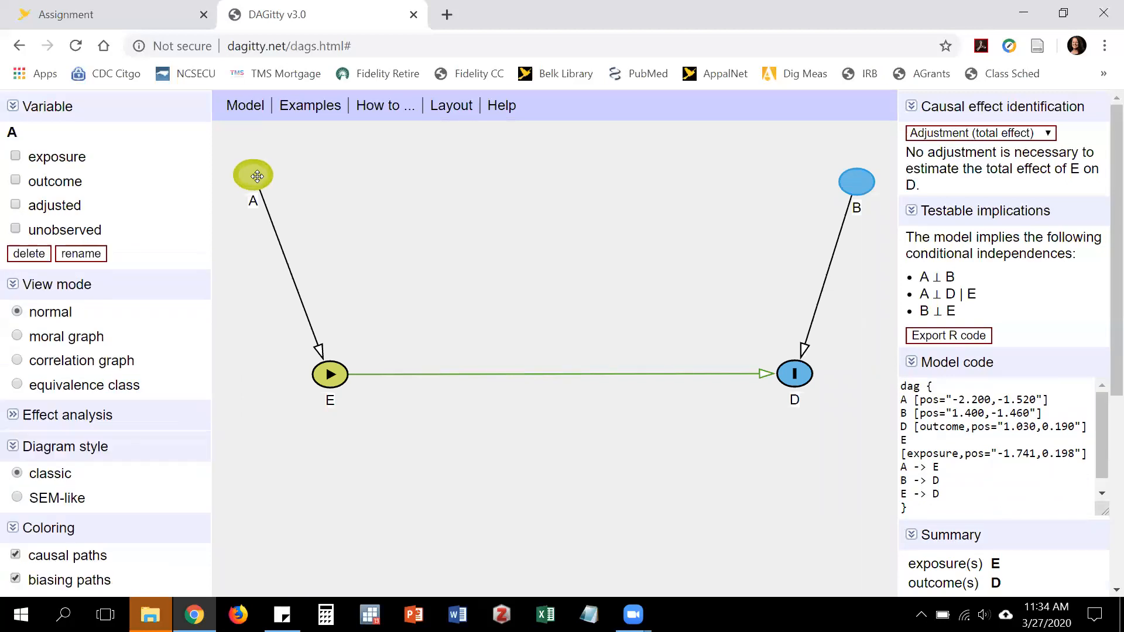
key("a")
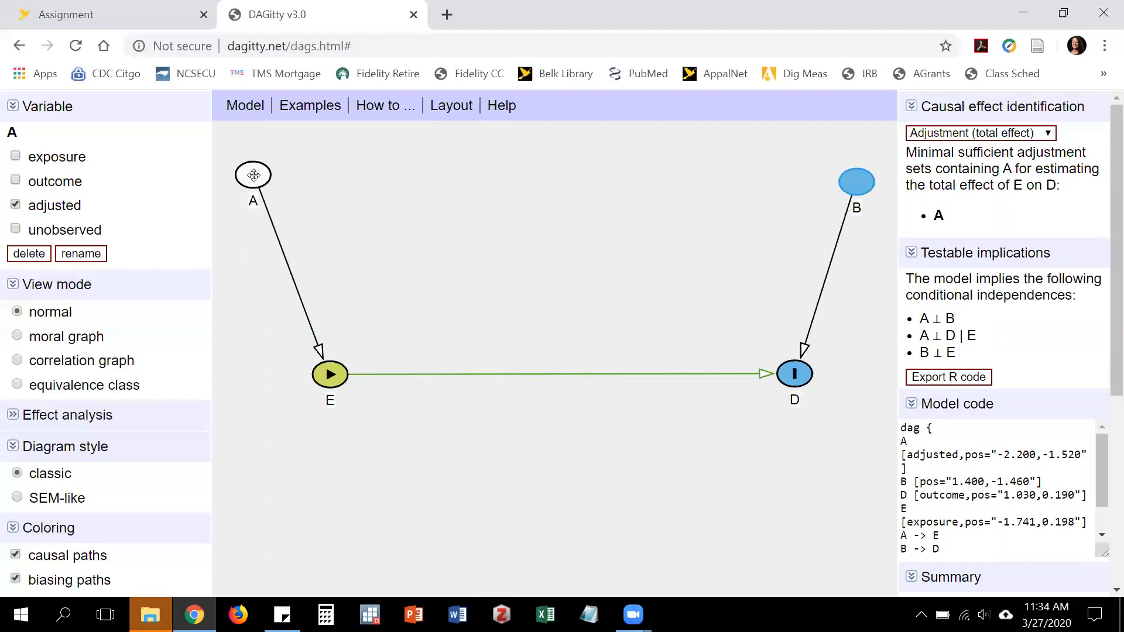
left_click(380, 110)
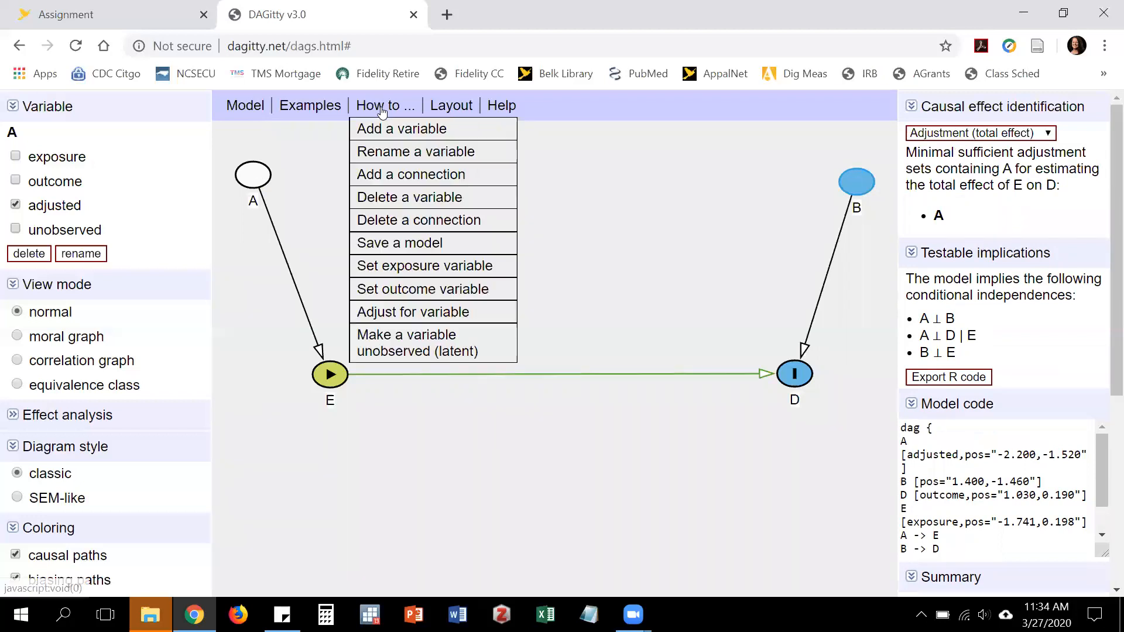
left_click(403, 198)
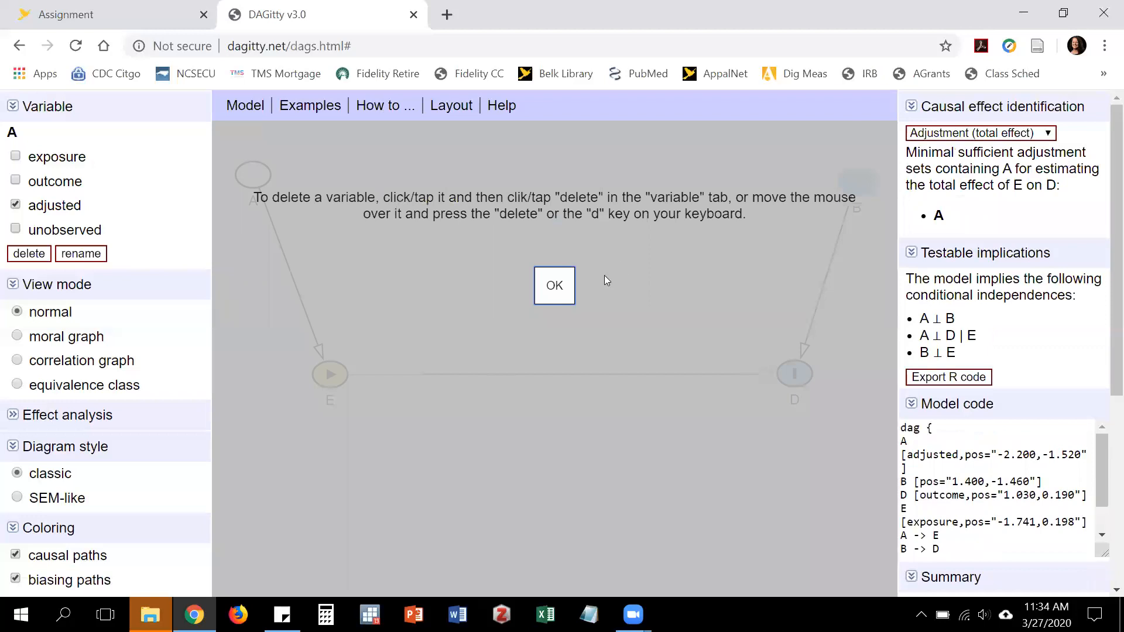
left_click(565, 285)
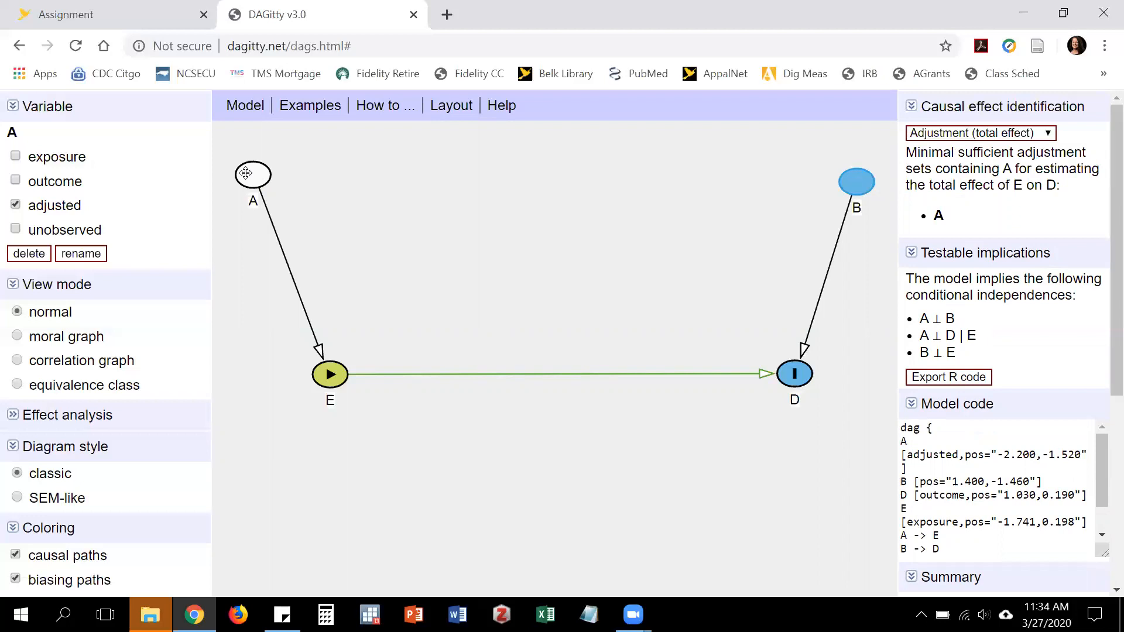
key("a")
key("a")
key("n")
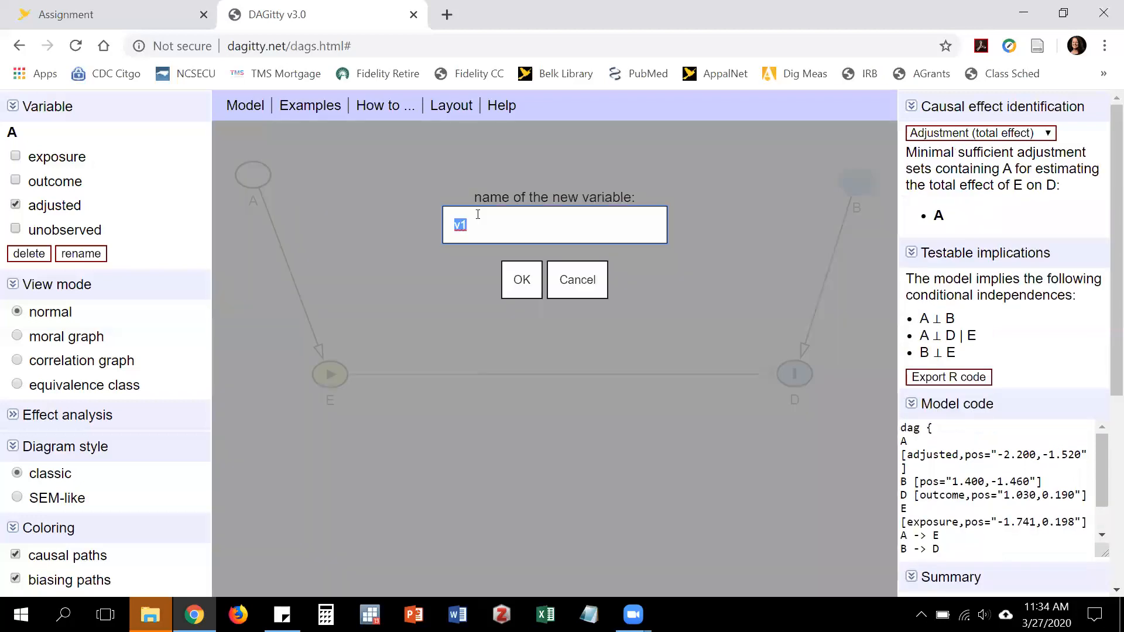
left_click(561, 289)
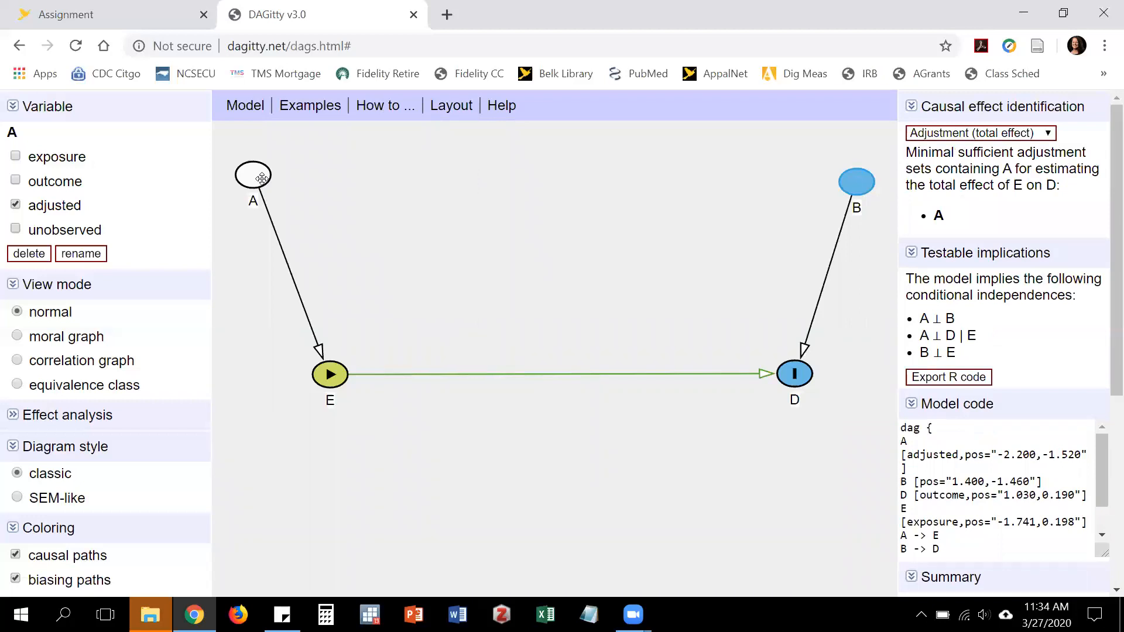
Step: Delete the variable A from the diagram
key("d")
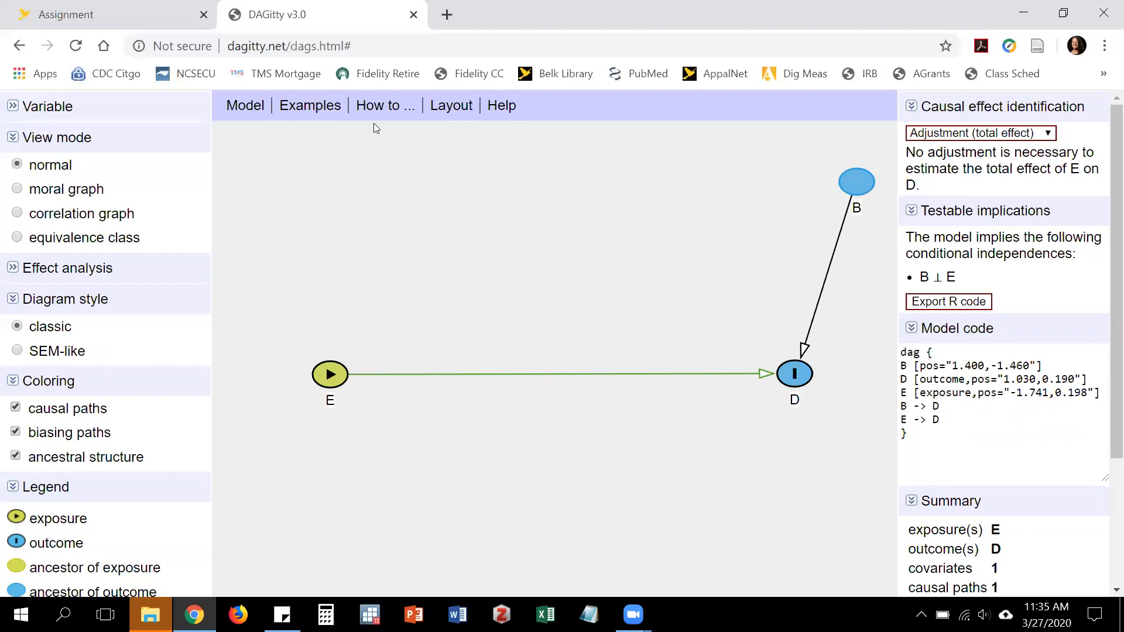
Step: Read the instructions for renaming a variable and expand the section with the variable options
mouse_move(383, 107)
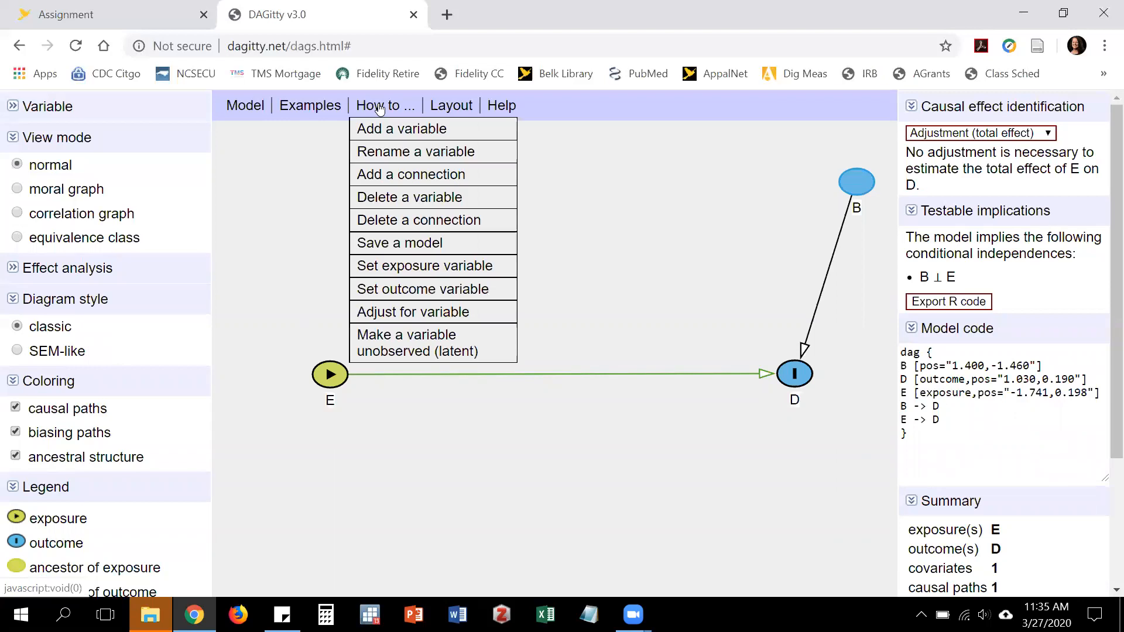
left_click(401, 154)
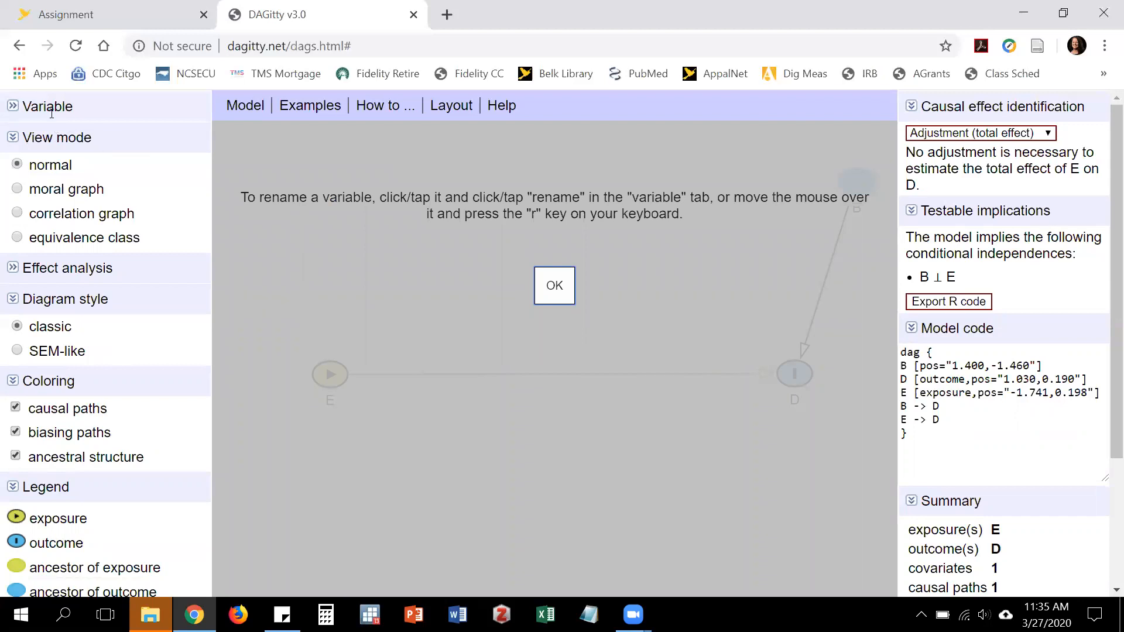
left_click(12, 107)
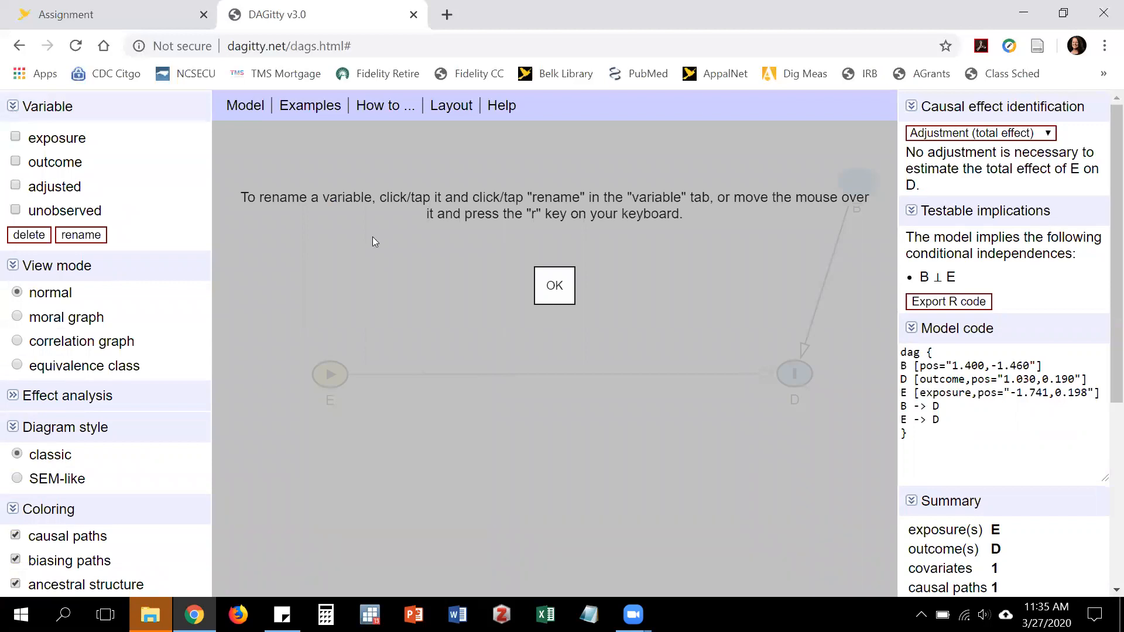
left_click(566, 293)
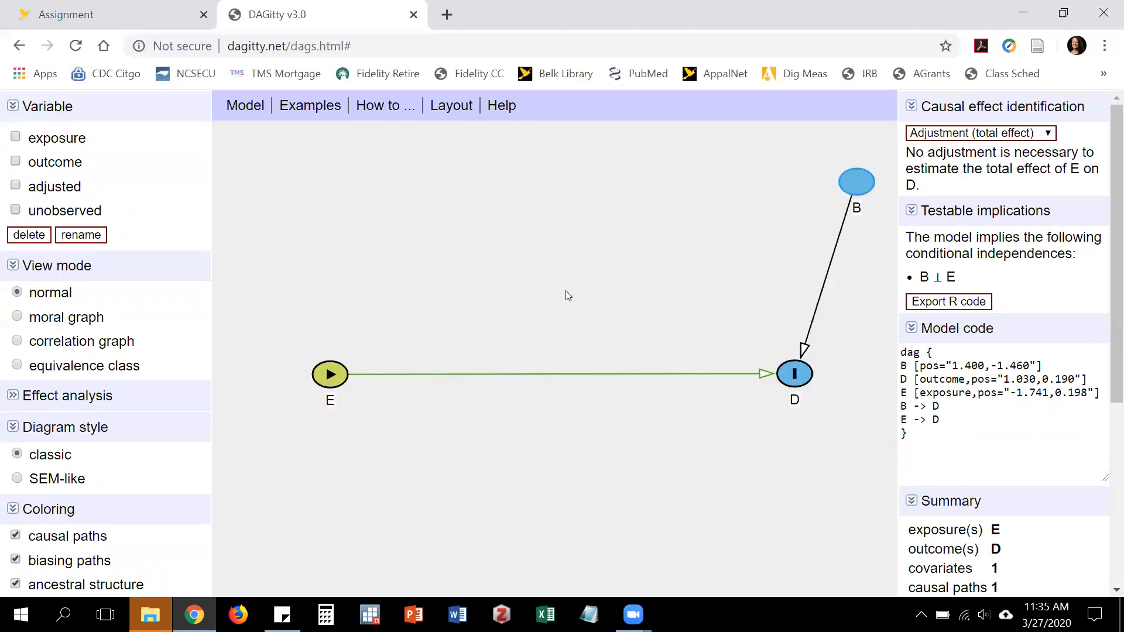
Step: Rename the exposure variable E as Parent
left_click(328, 378)
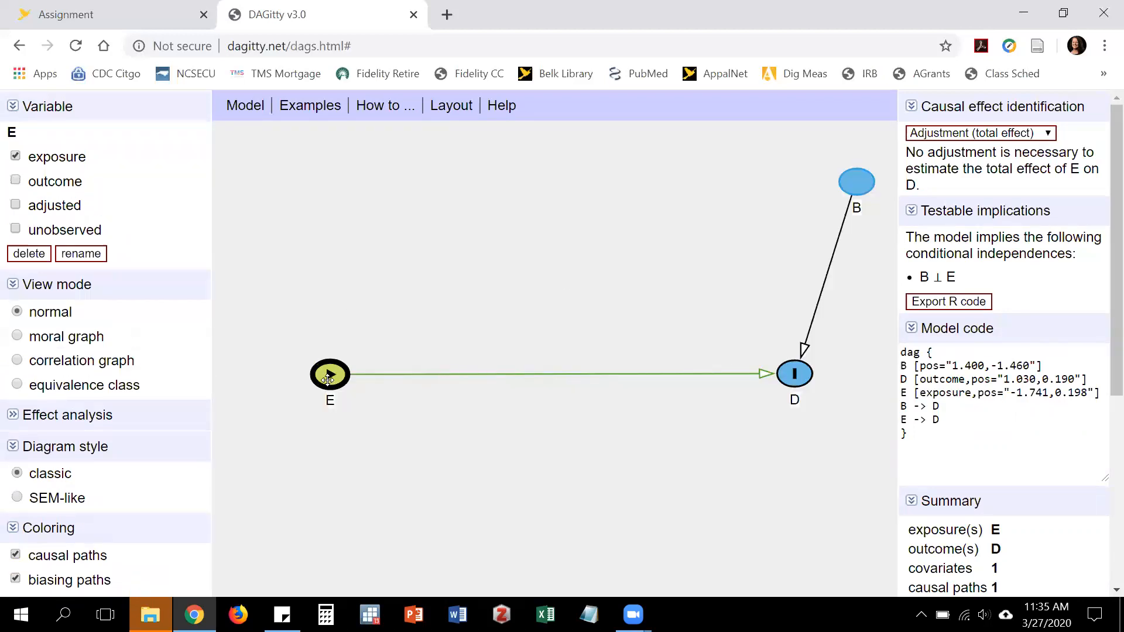
left_click(82, 260)
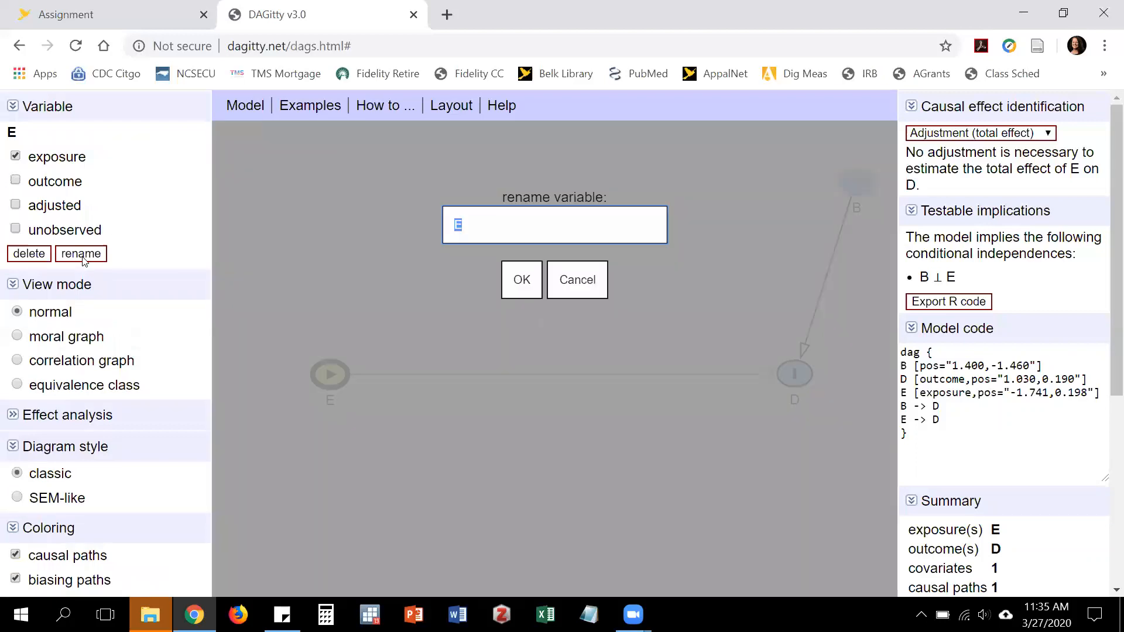
type("Parent")
left_click(522, 282)
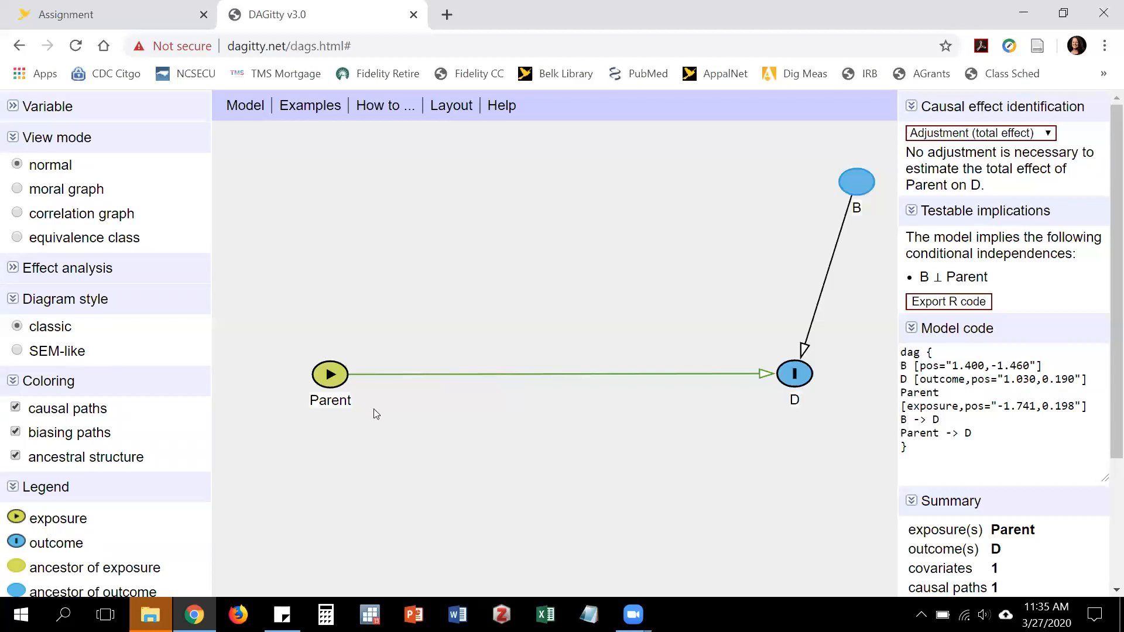
Step: Rename the outcome variable D as Adequate sleep
left_click(322, 372)
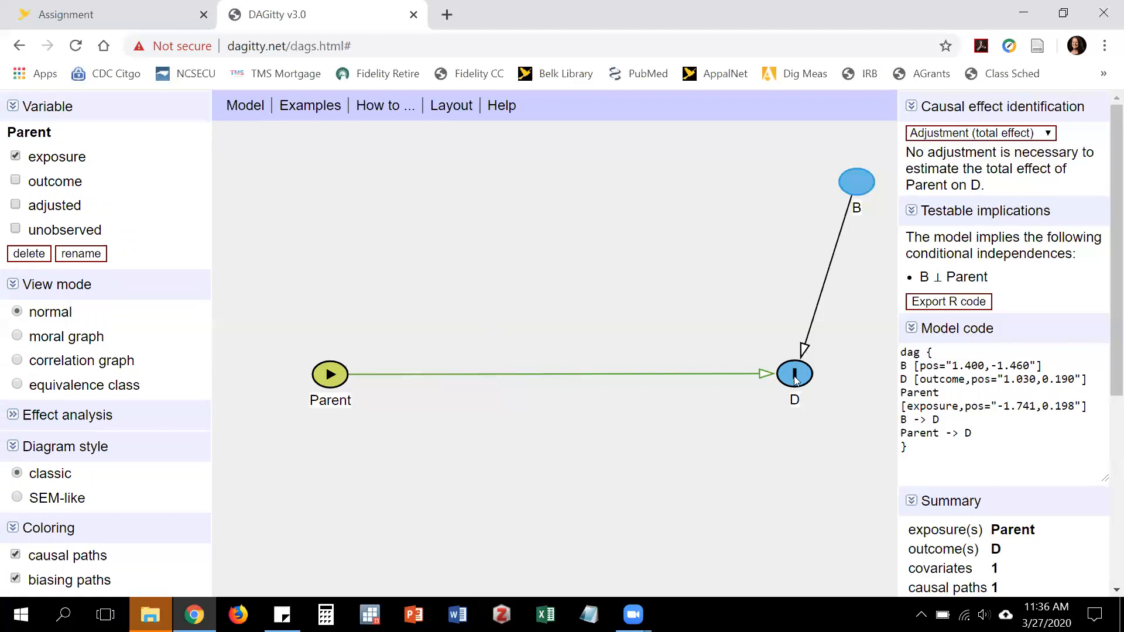
key("r")
type("Adequate sleep")
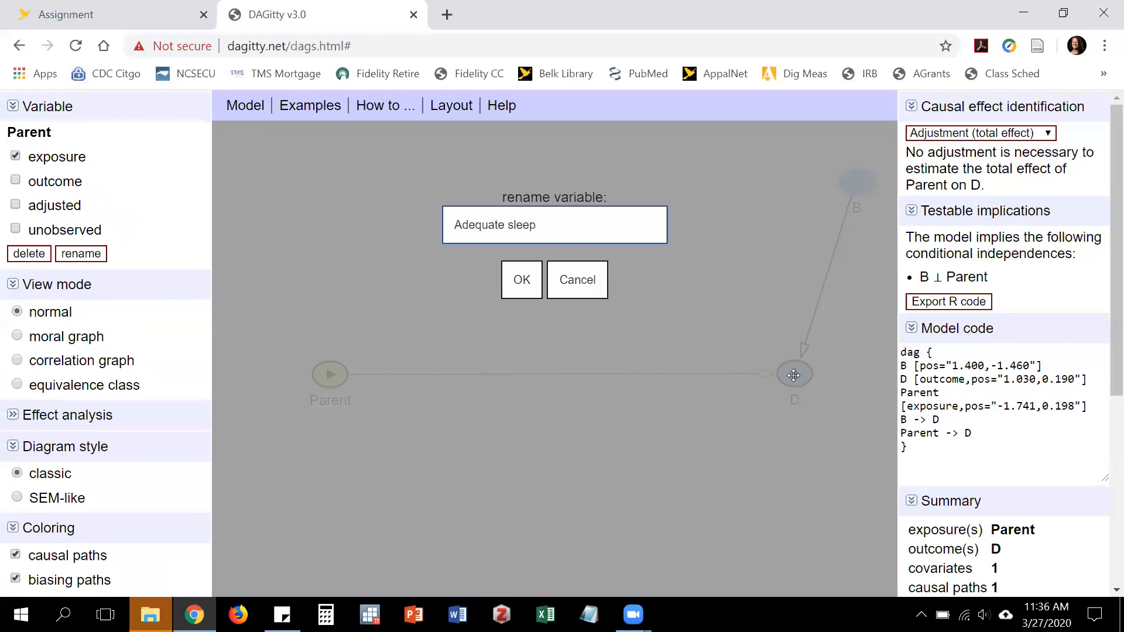
key("Return")
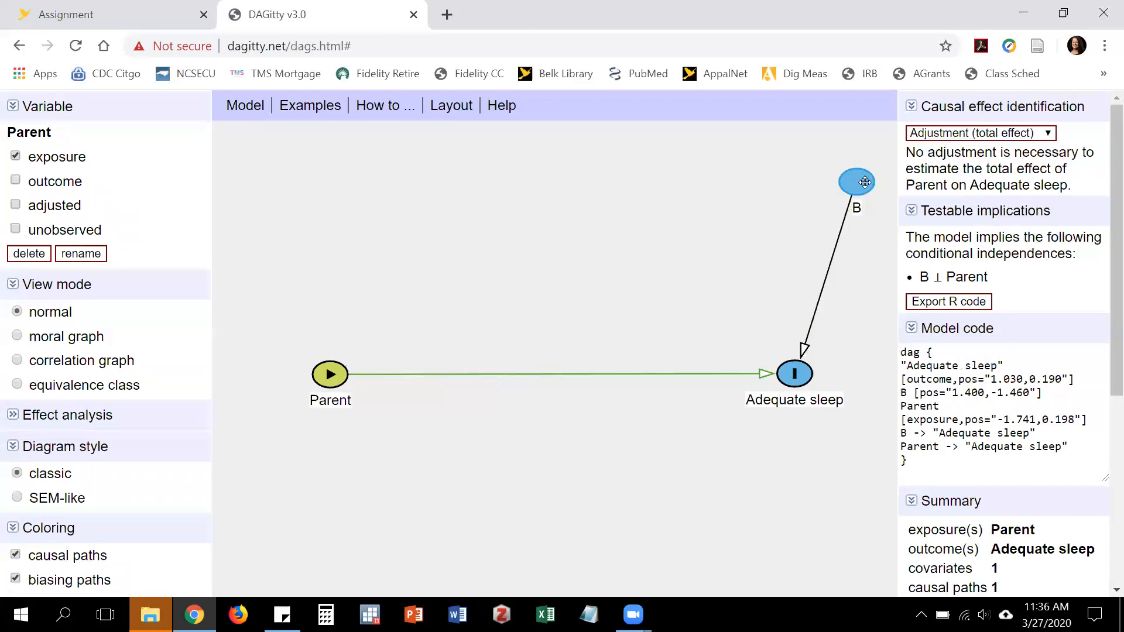
Step: Move node B to about (-0.95, -1.51), above and between the other two nodes, and rename it as Age
left_click_drag(865, 183, 460, 175)
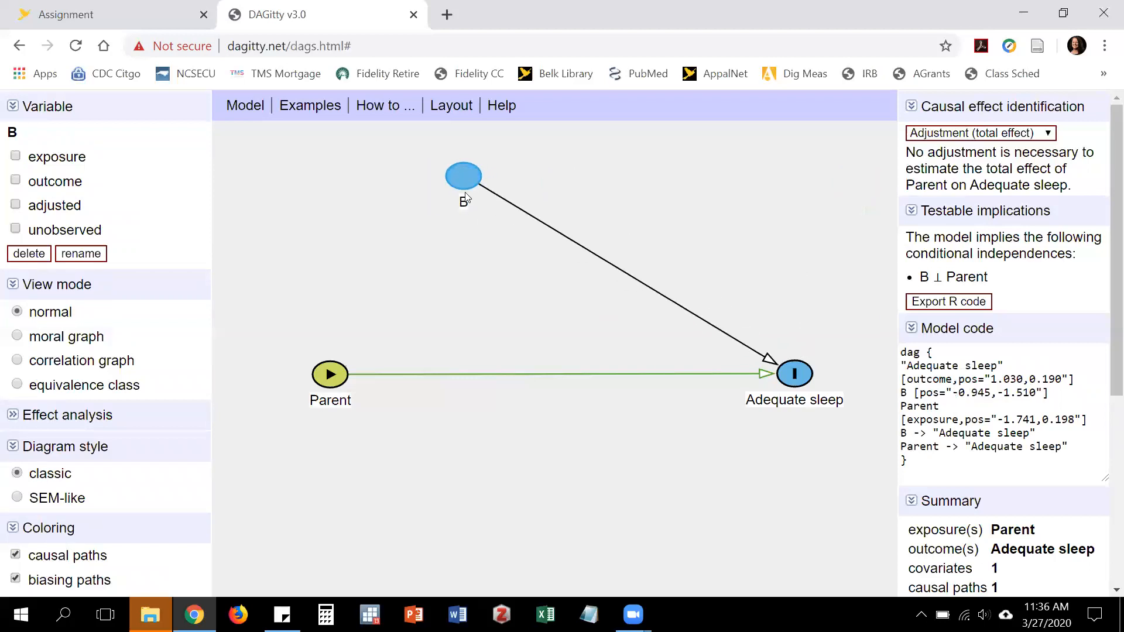
type("r")
type("Age")
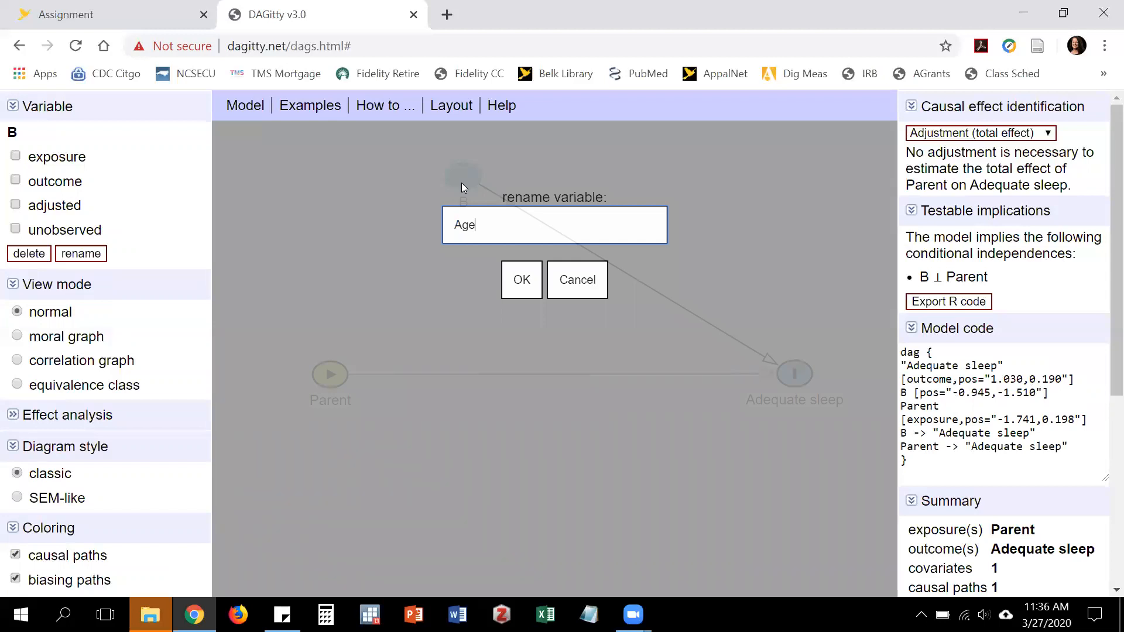
key("Return")
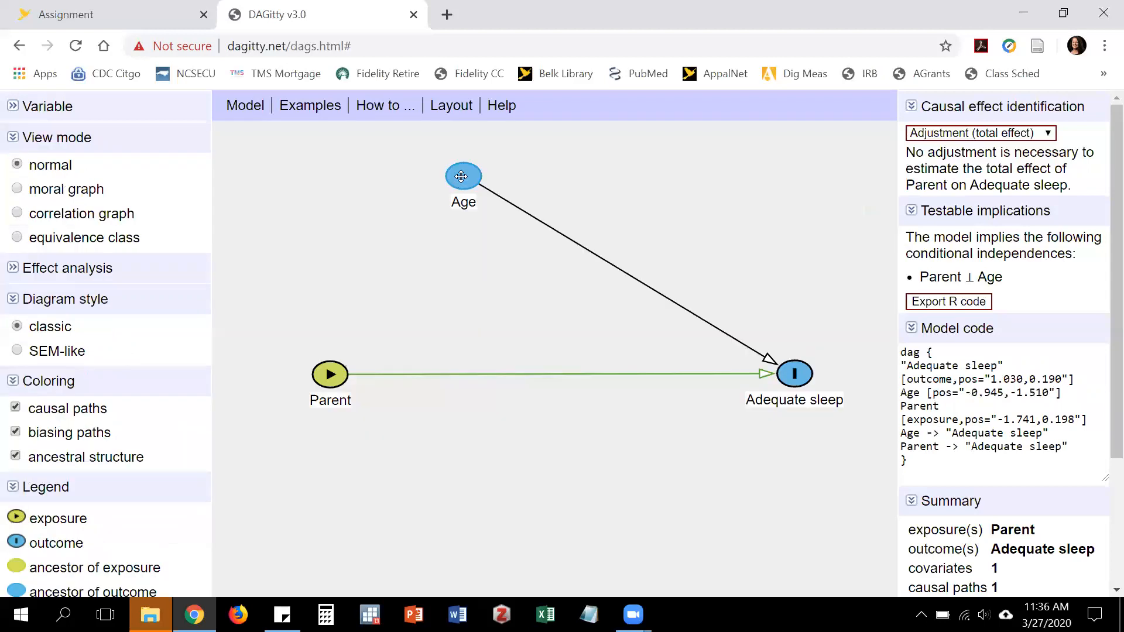
Step: Look up the instructions for adding a connection, and add an arrow from Age to Parent
left_click(462, 180)
left_click(464, 180)
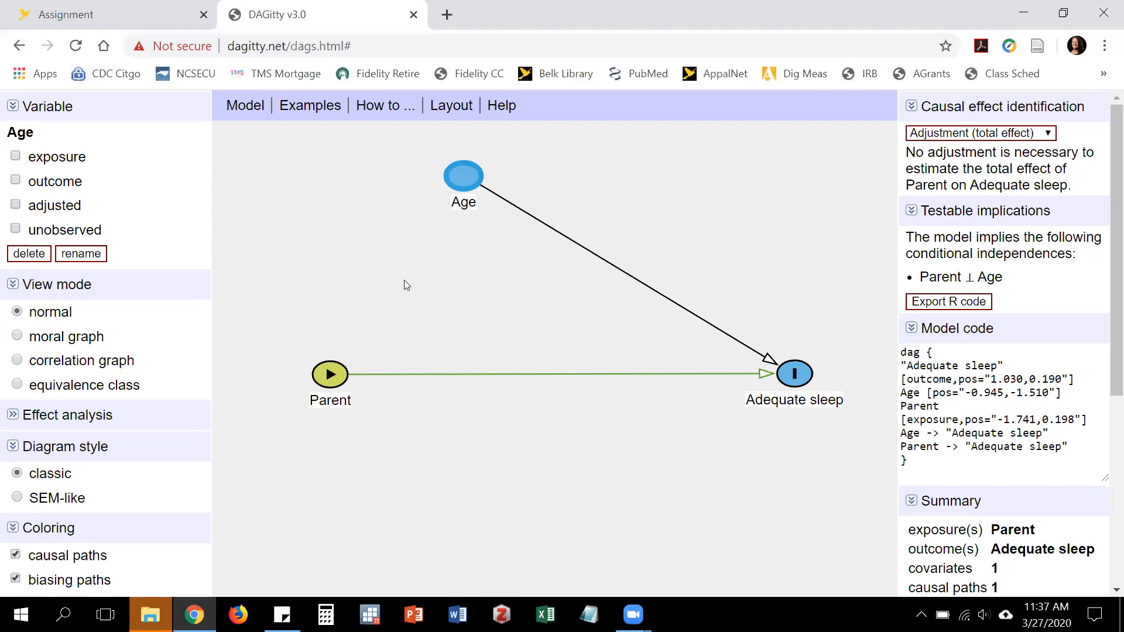
left_click(388, 108)
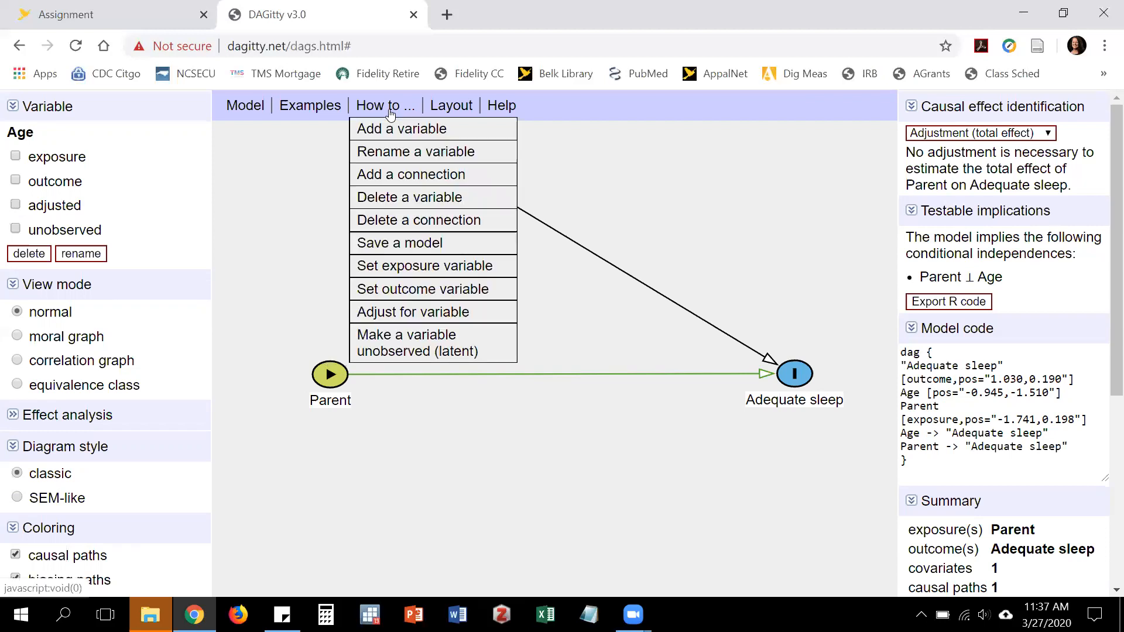
left_click(412, 175)
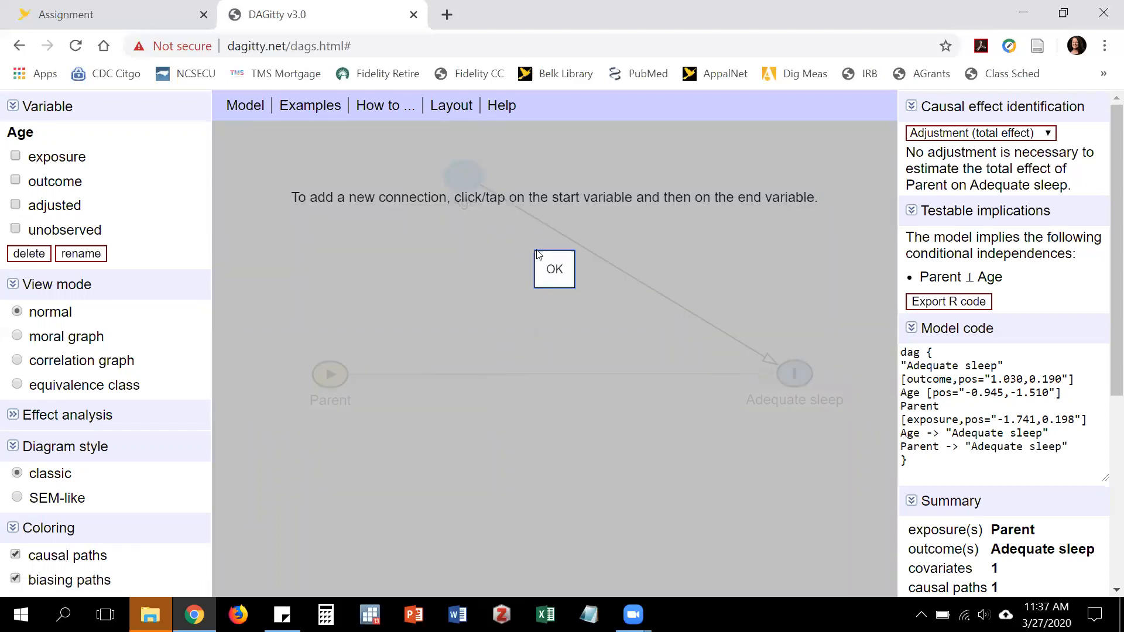
left_click(554, 269)
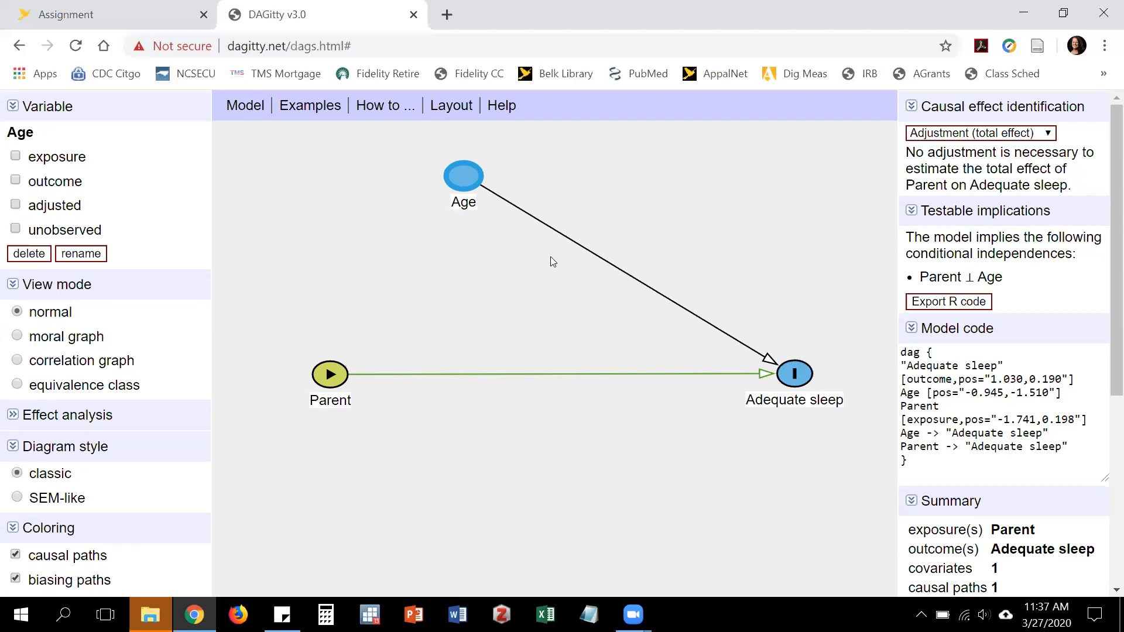
left_click(466, 170)
left_click(467, 170)
left_click(329, 375)
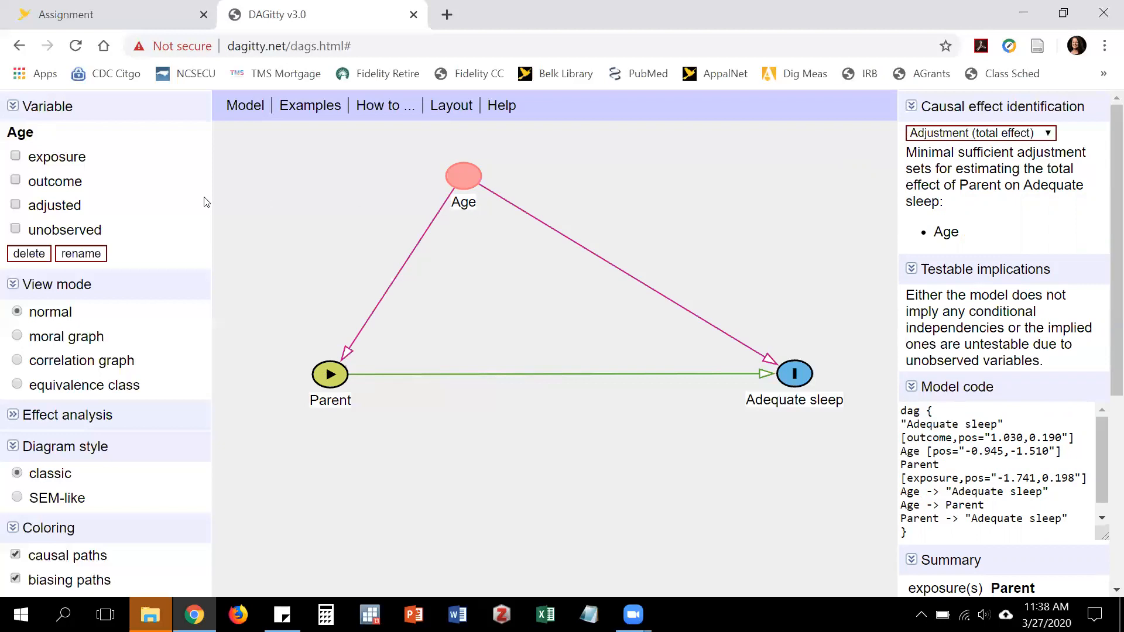
Step: Examine the legend for the meaning of the node and path colours and compare it with the diagram's arrows
scroll(206, 202, "down", 1)
scroll(206, 202, "down", 5)
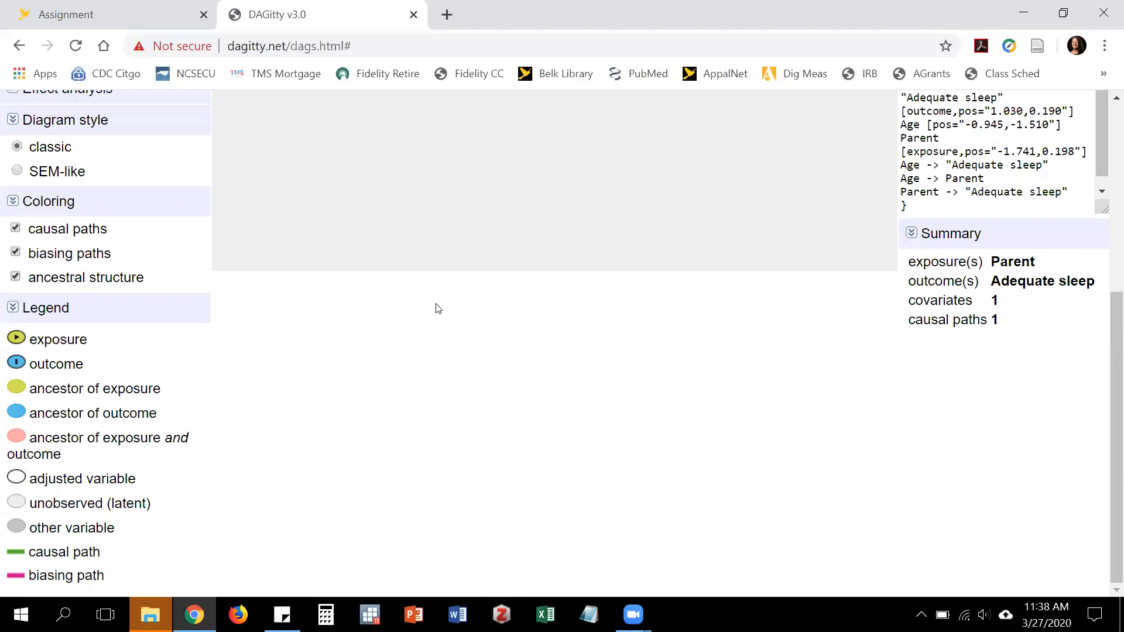
scroll(438, 308, "up", 6)
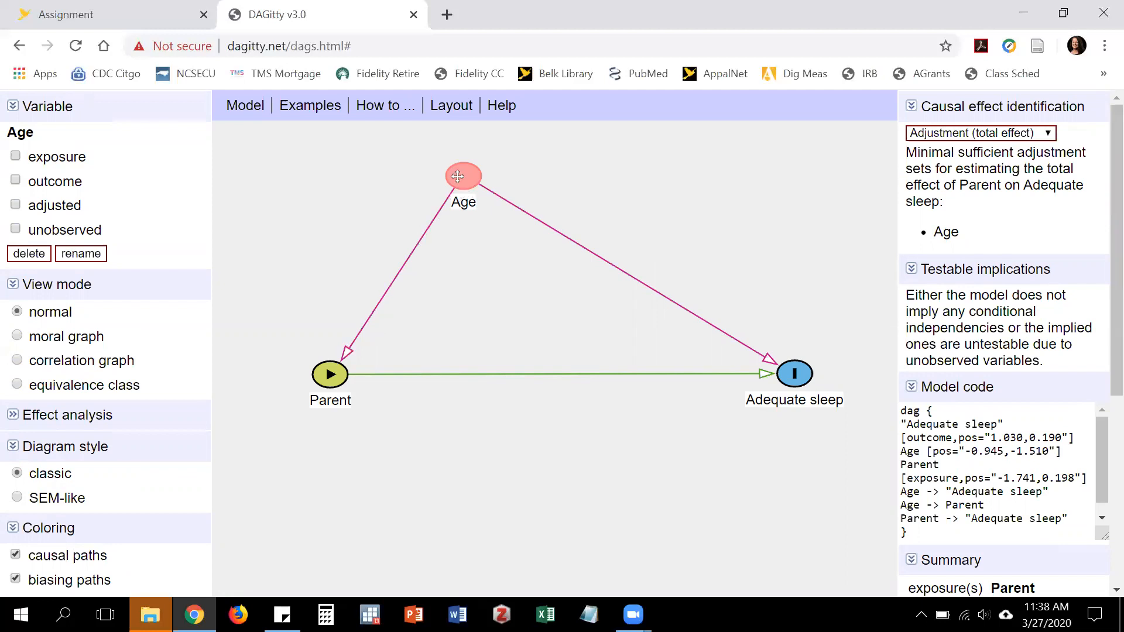
left_click(277, 281)
left_click(595, 295)
scroll(151, 331, "down", 3)
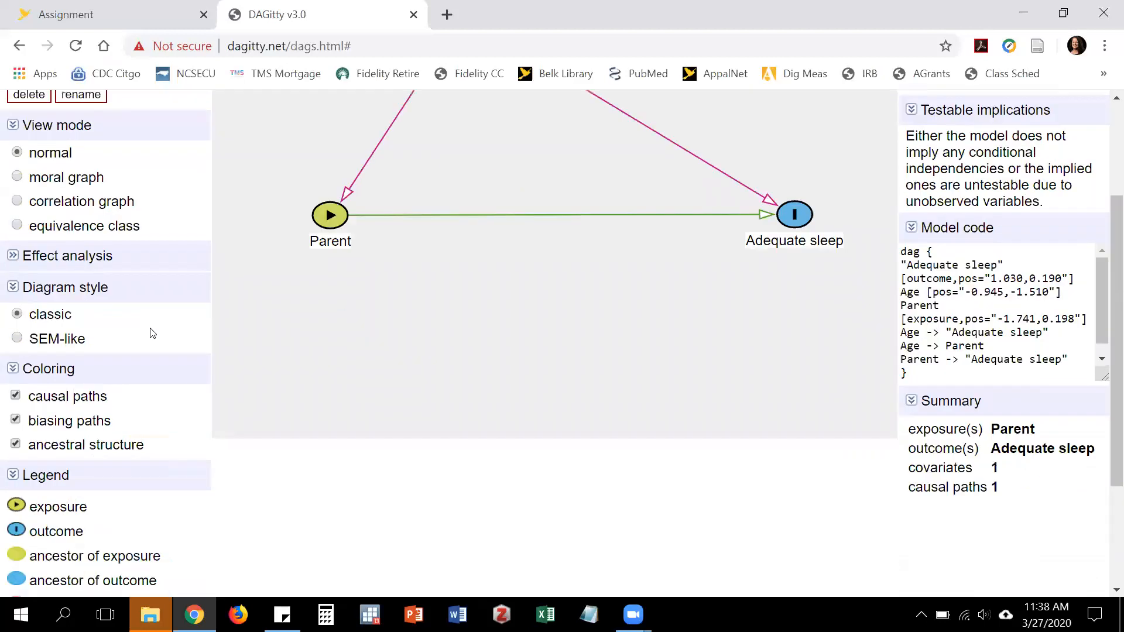
scroll(152, 333, "down", 3)
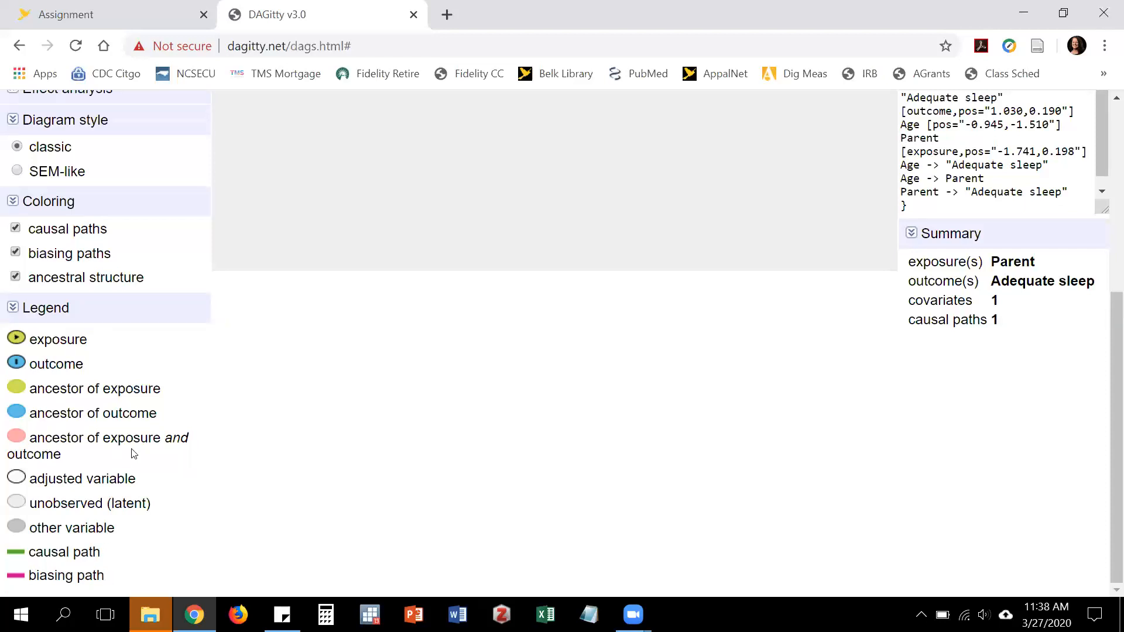
scroll(190, 262, "up", 6)
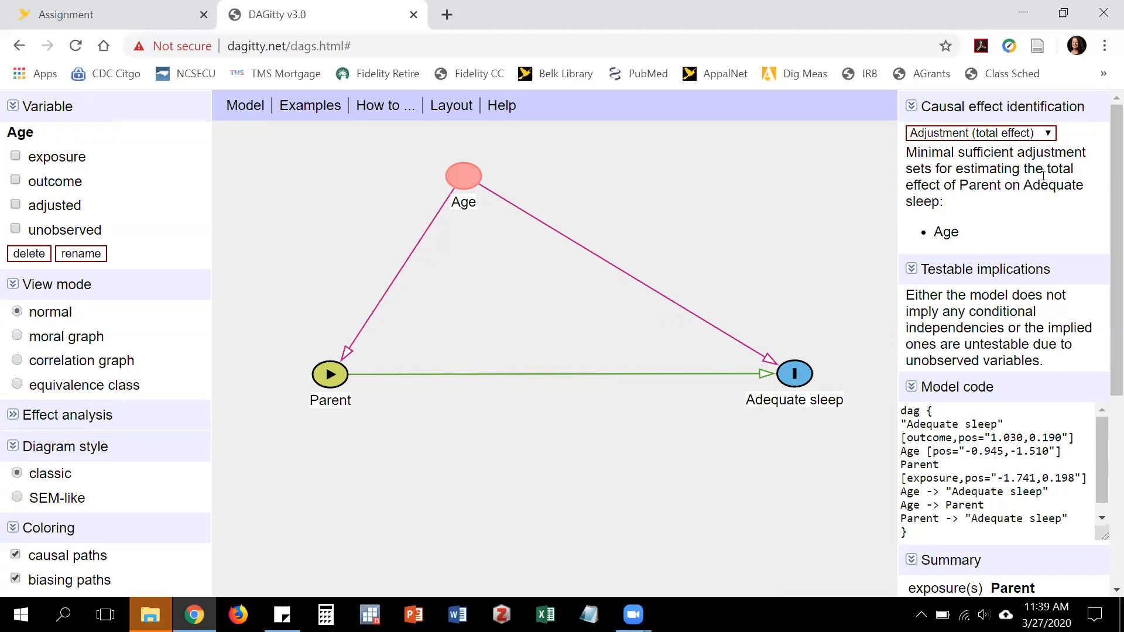
double_click(767, 167)
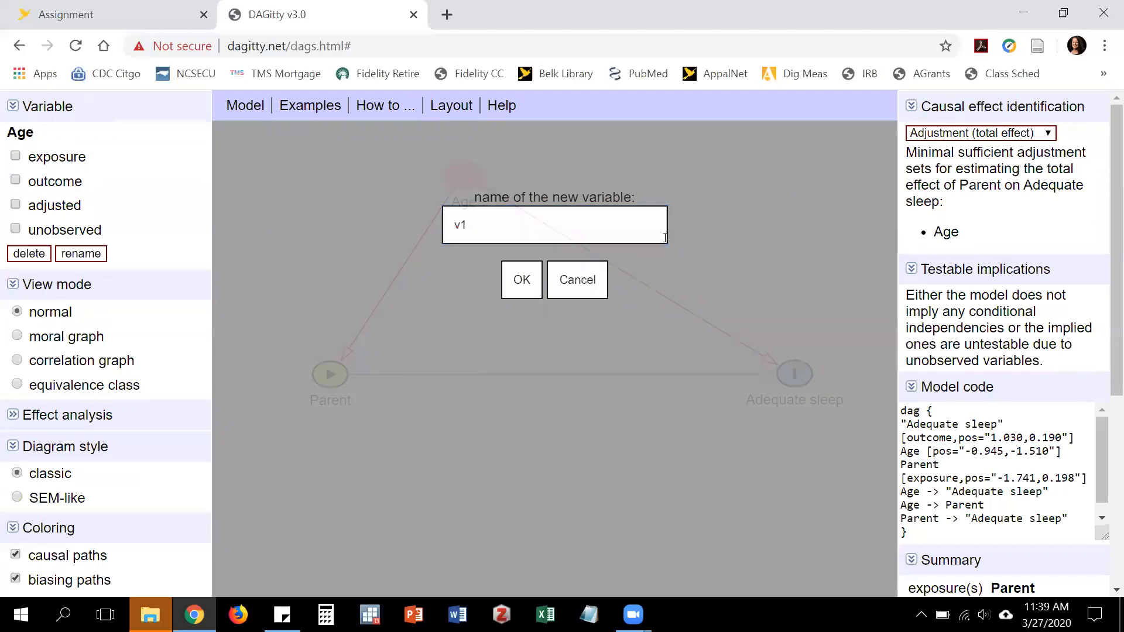
left_click(593, 287)
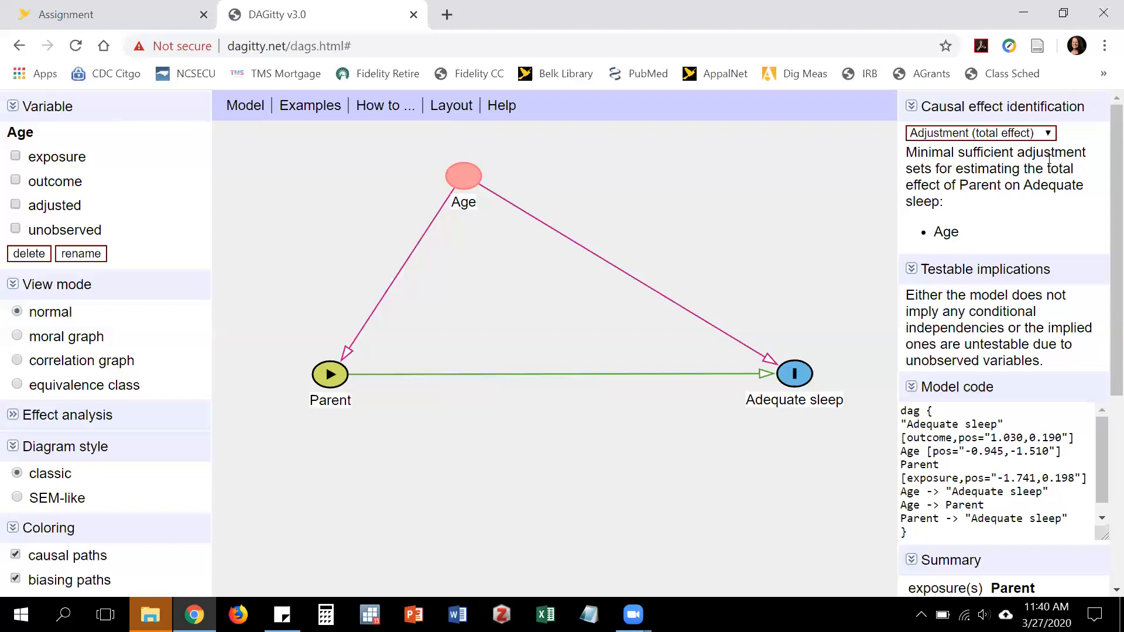
Step: Review the causal effect identification for Adjustment (direct effect), and return it to Adjustment (total effect)
left_click(1049, 133)
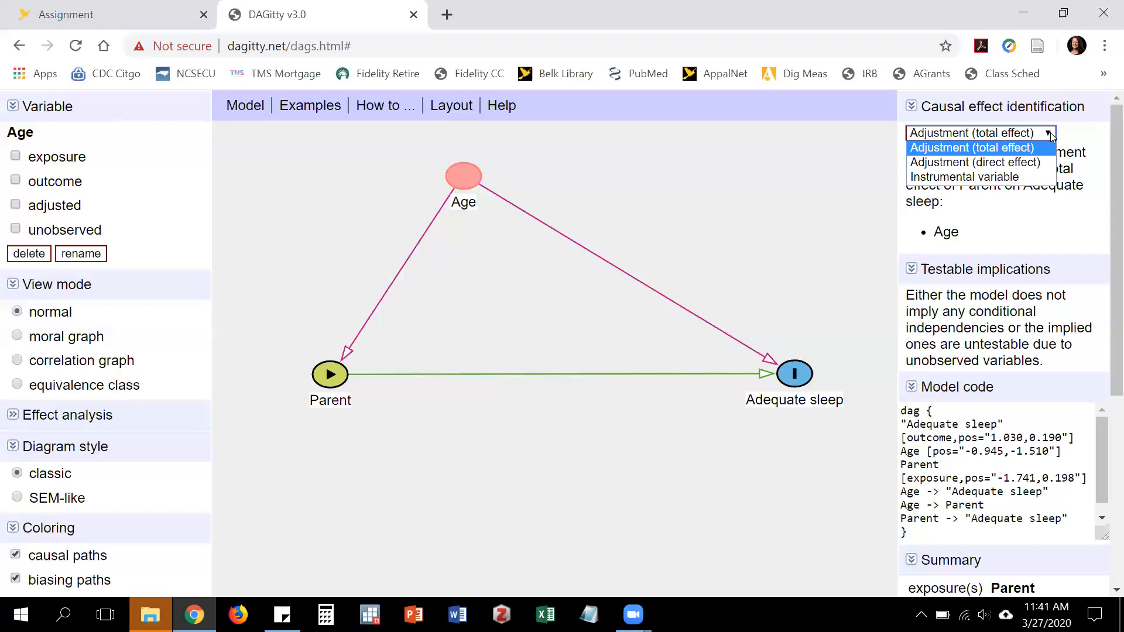
left_click(1043, 163)
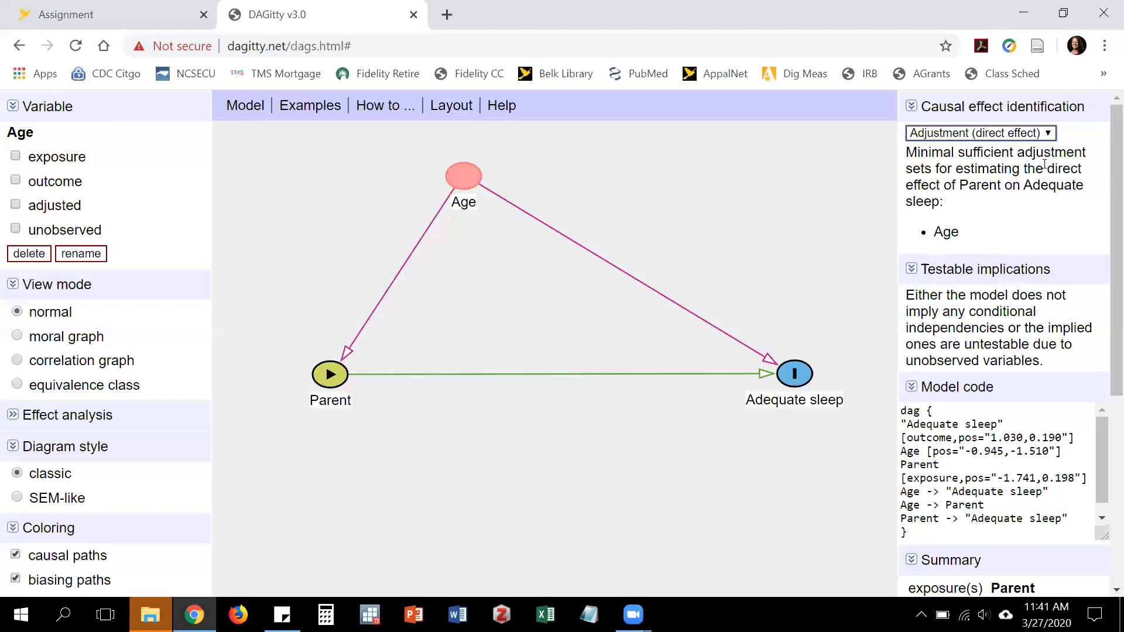
left_click(1050, 134)
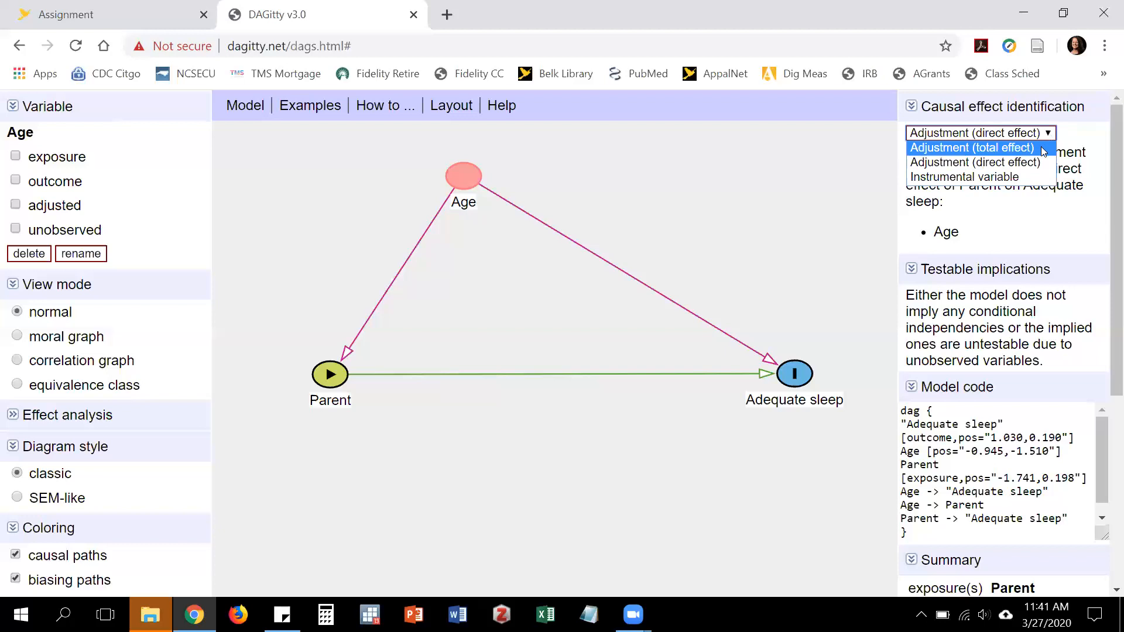
left_click(1044, 151)
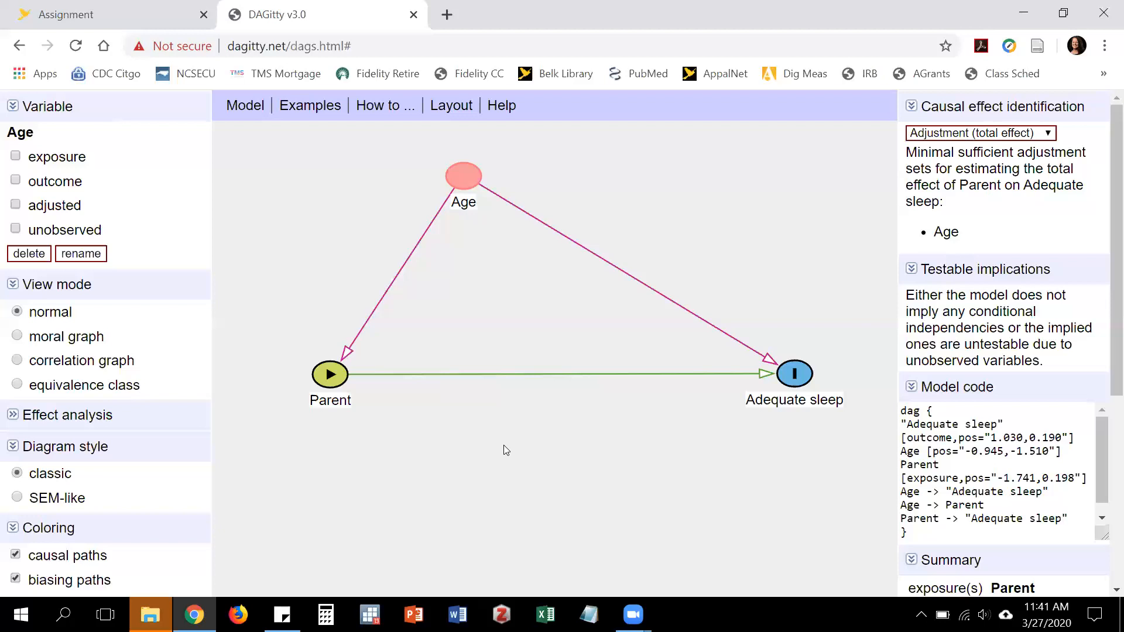
left_click(1051, 134)
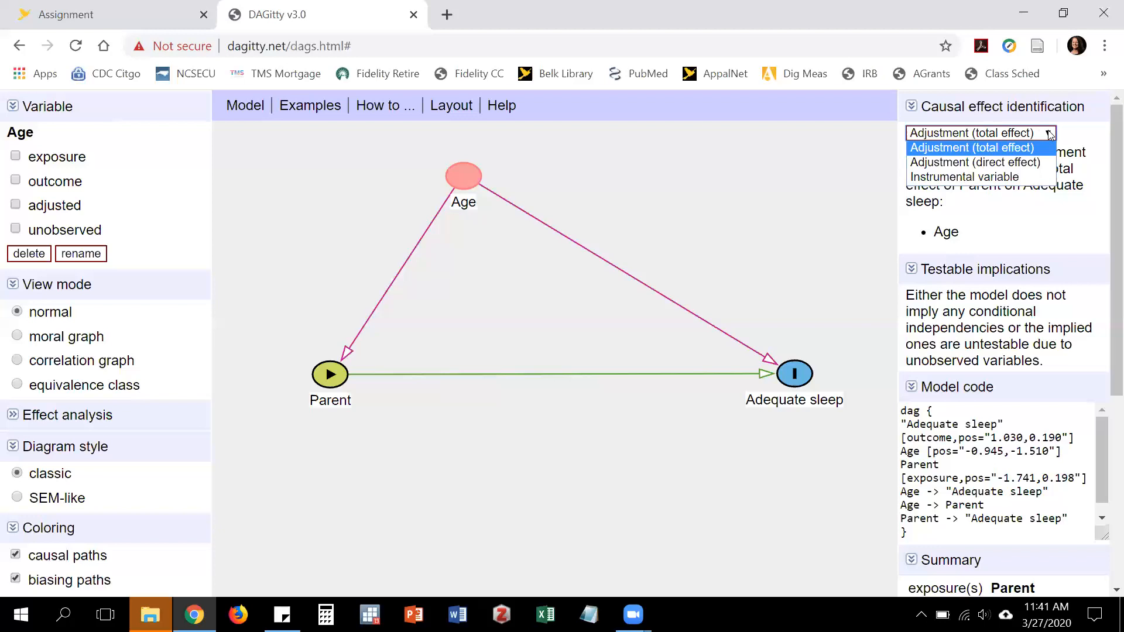
left_click(1050, 135)
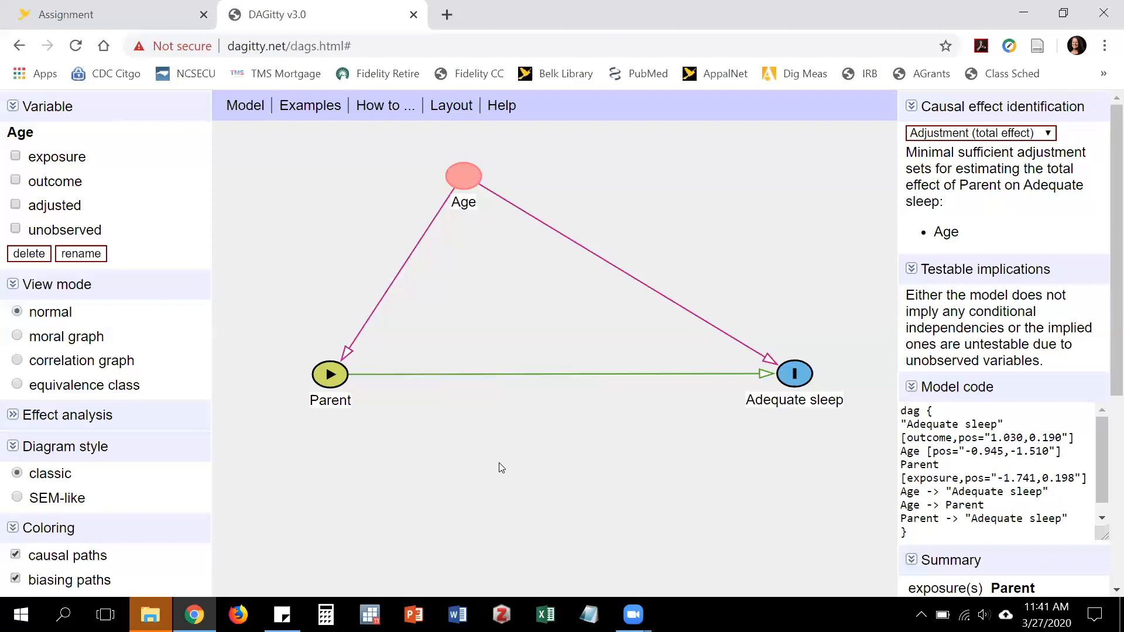
Step: Look up the instructions for adding a variable, and add the variable Amount of work at about (0.53, -1.25)
double_click(616, 201)
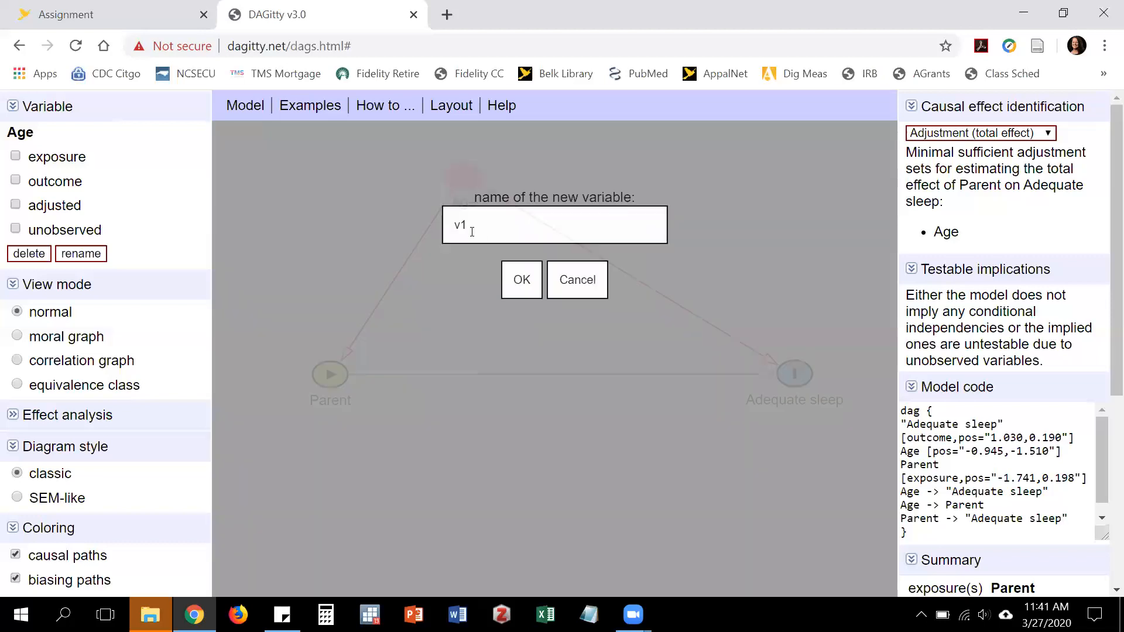
left_click(577, 280)
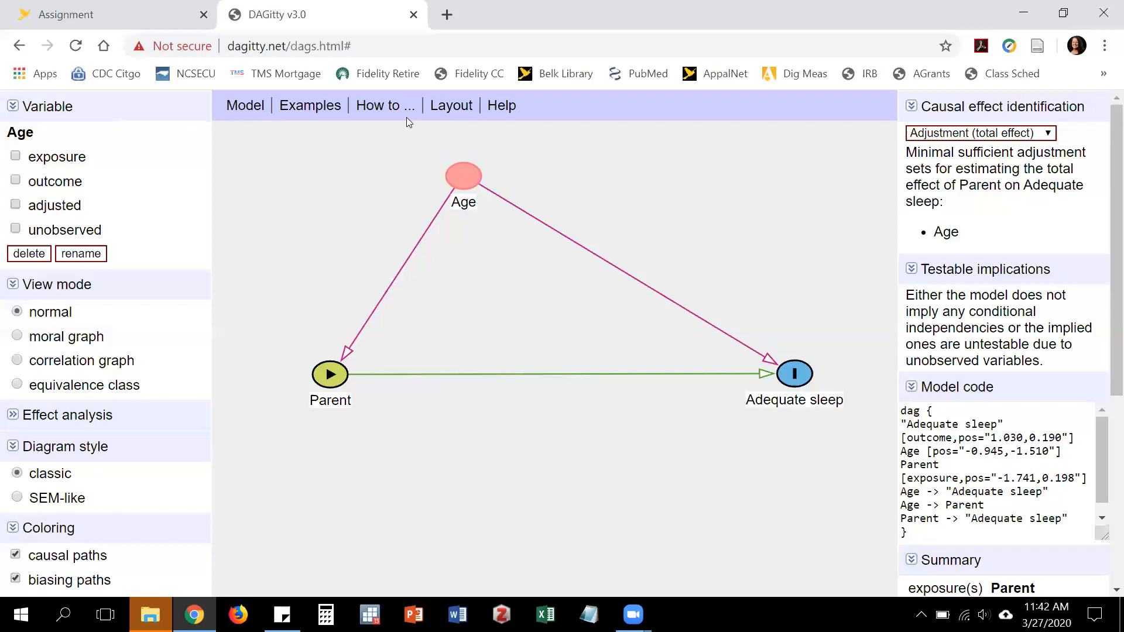
left_click(386, 109)
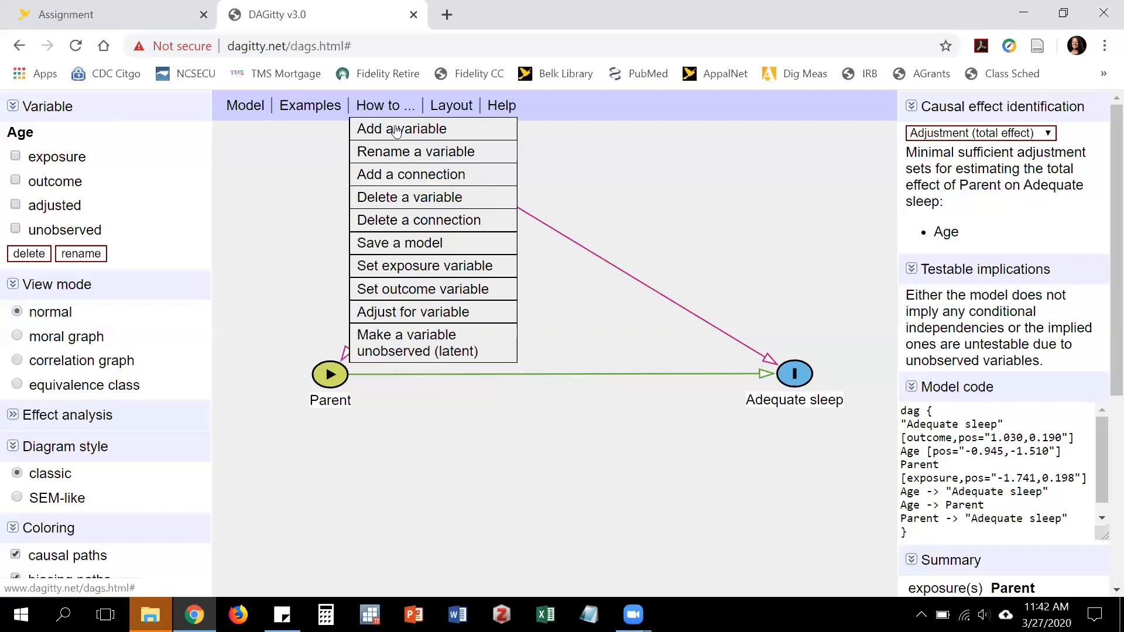
left_click(395, 127)
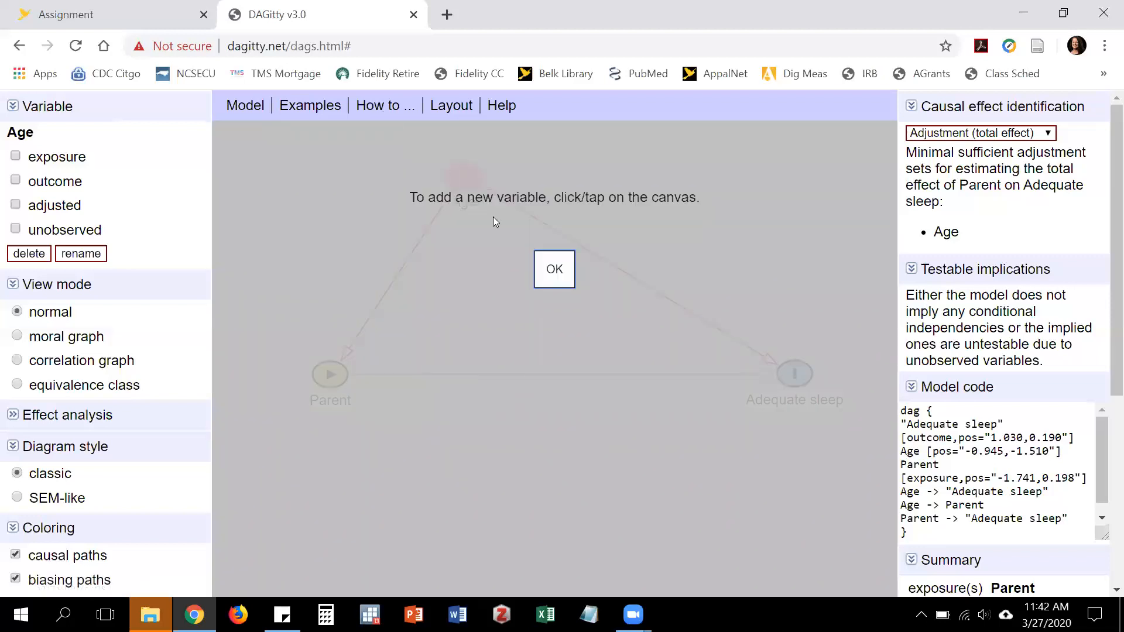
left_click(554, 269)
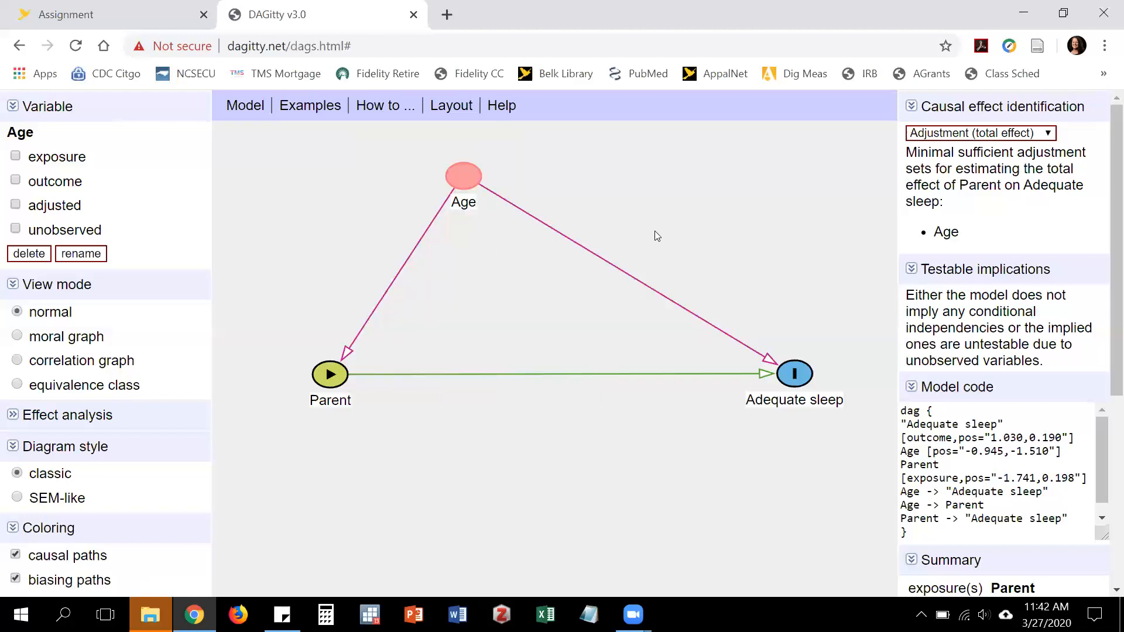
left_click(707, 207)
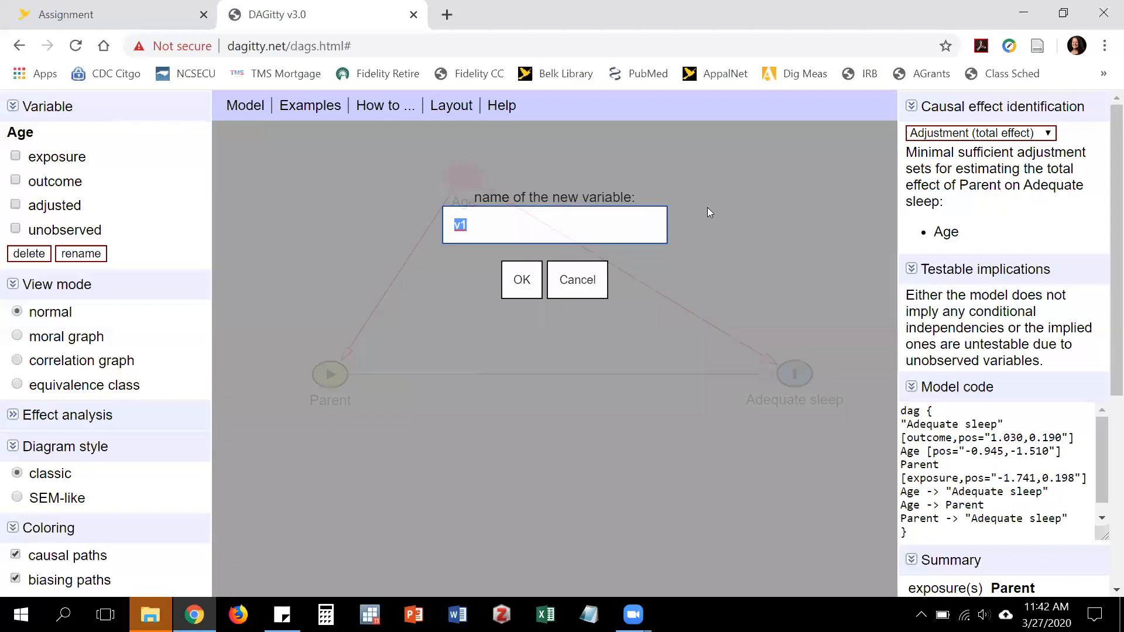
type("Amount of work")
key("Return")
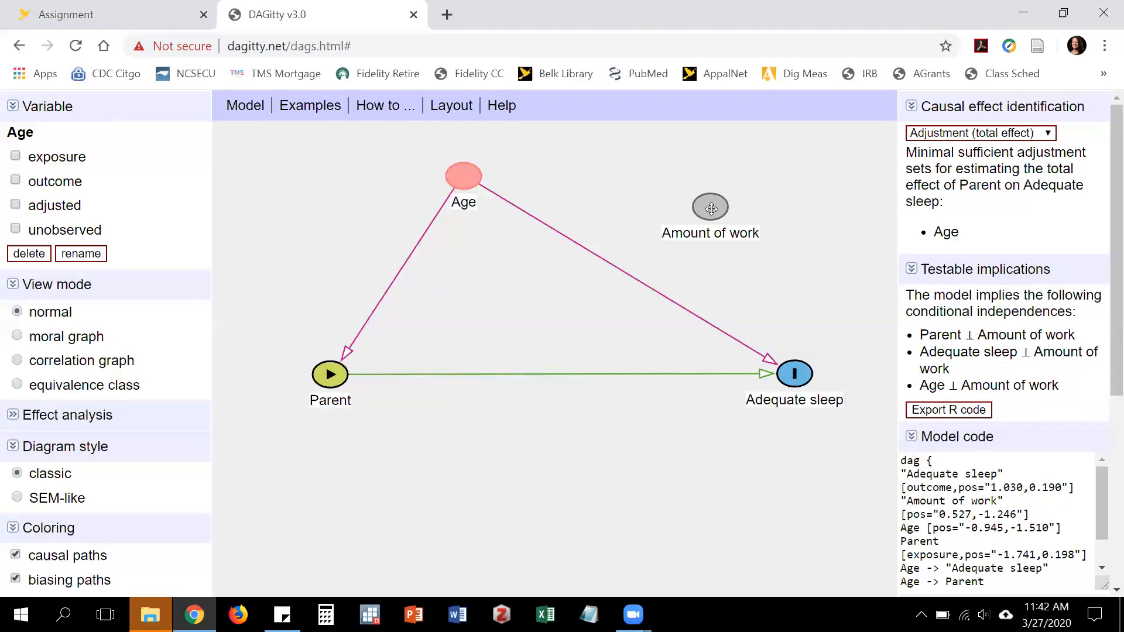